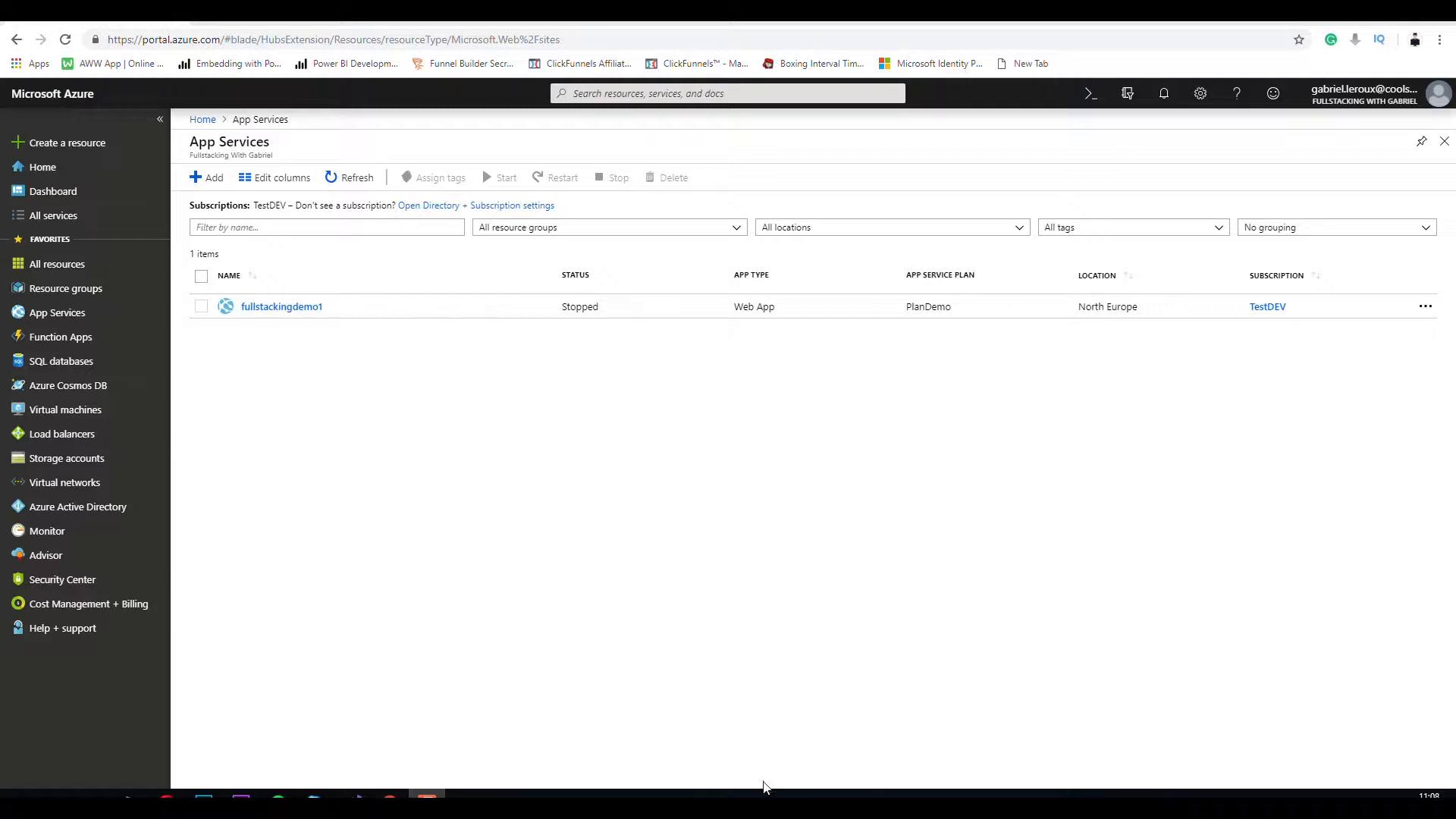
Switch to Visual Studio and open the New Project dialog
click(353, 794)
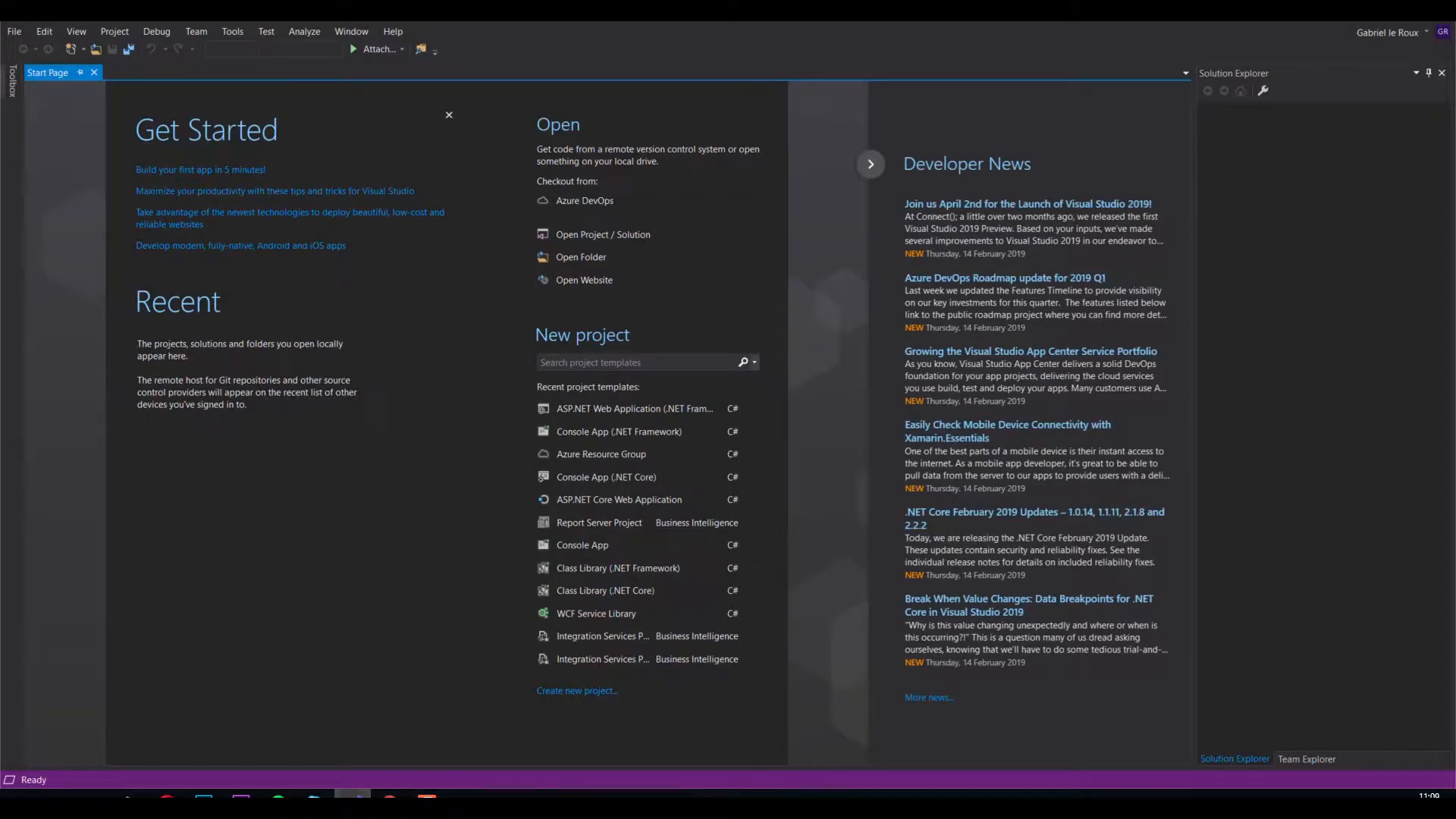
click(21, 38)
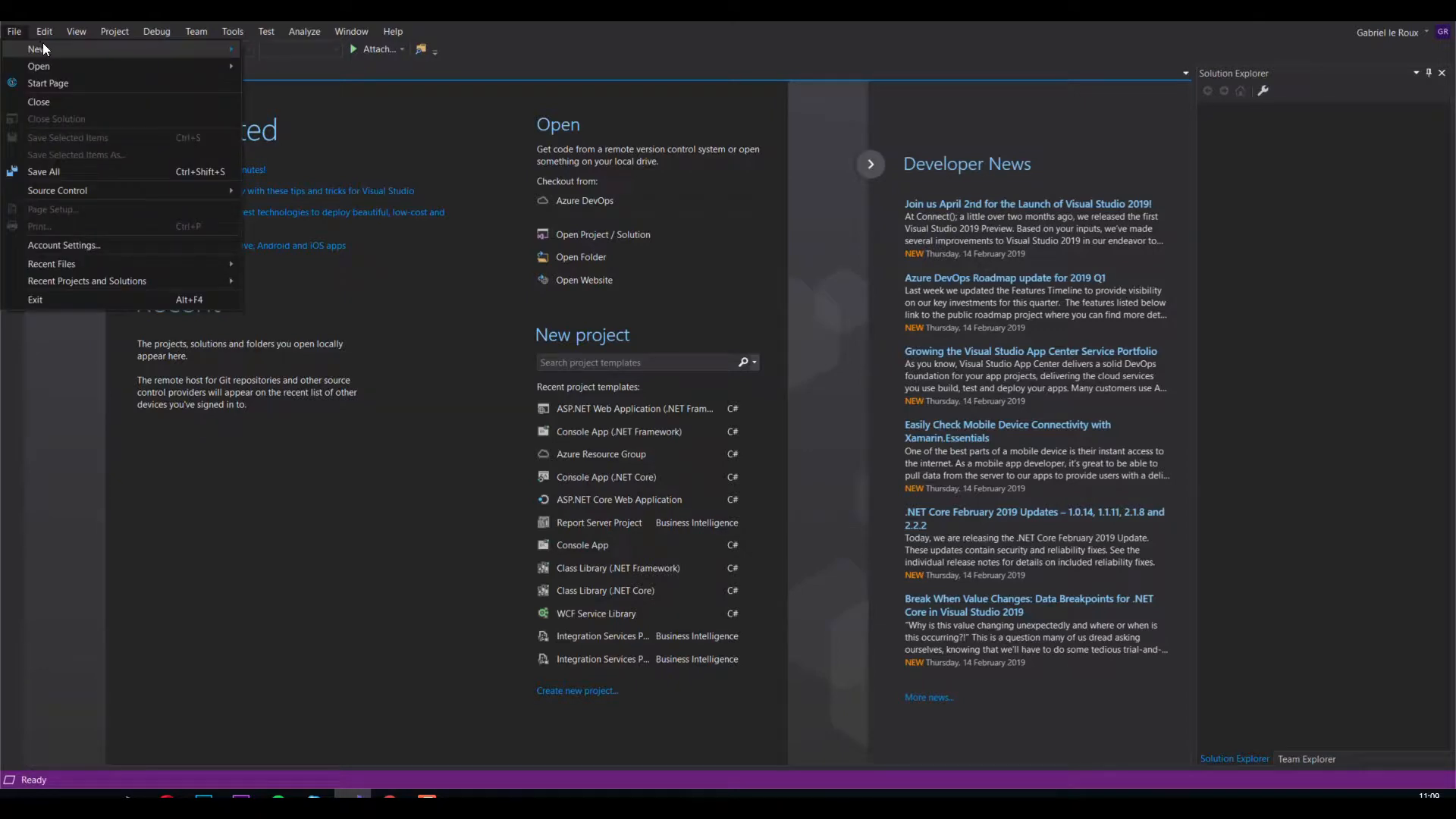
mouse_move(180, 46)
click(281, 48)
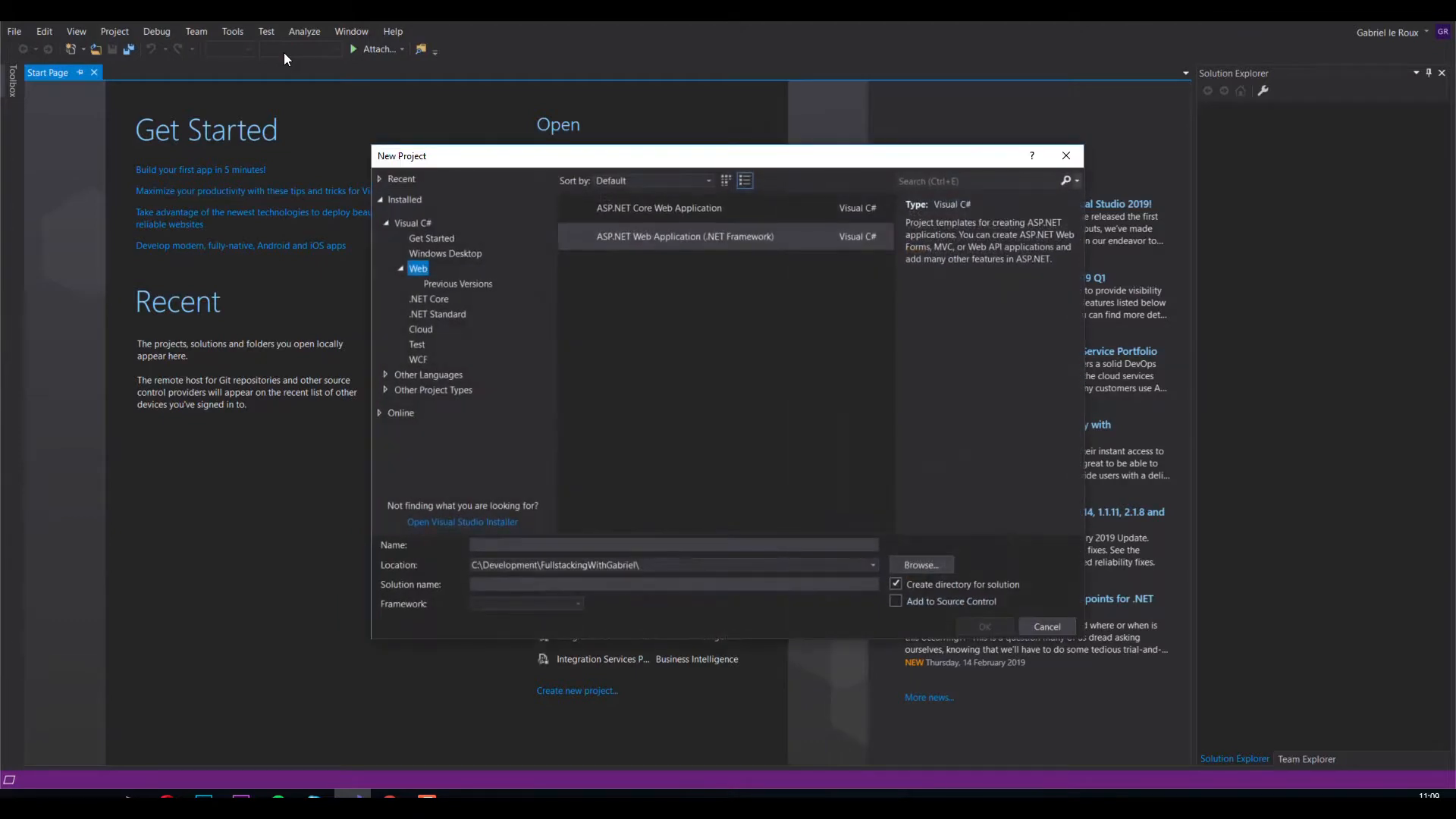
Name the new ASP.NET Web Application (.NET Framework) project FullstackingDemo2
drag(558, 540, 438, 538)
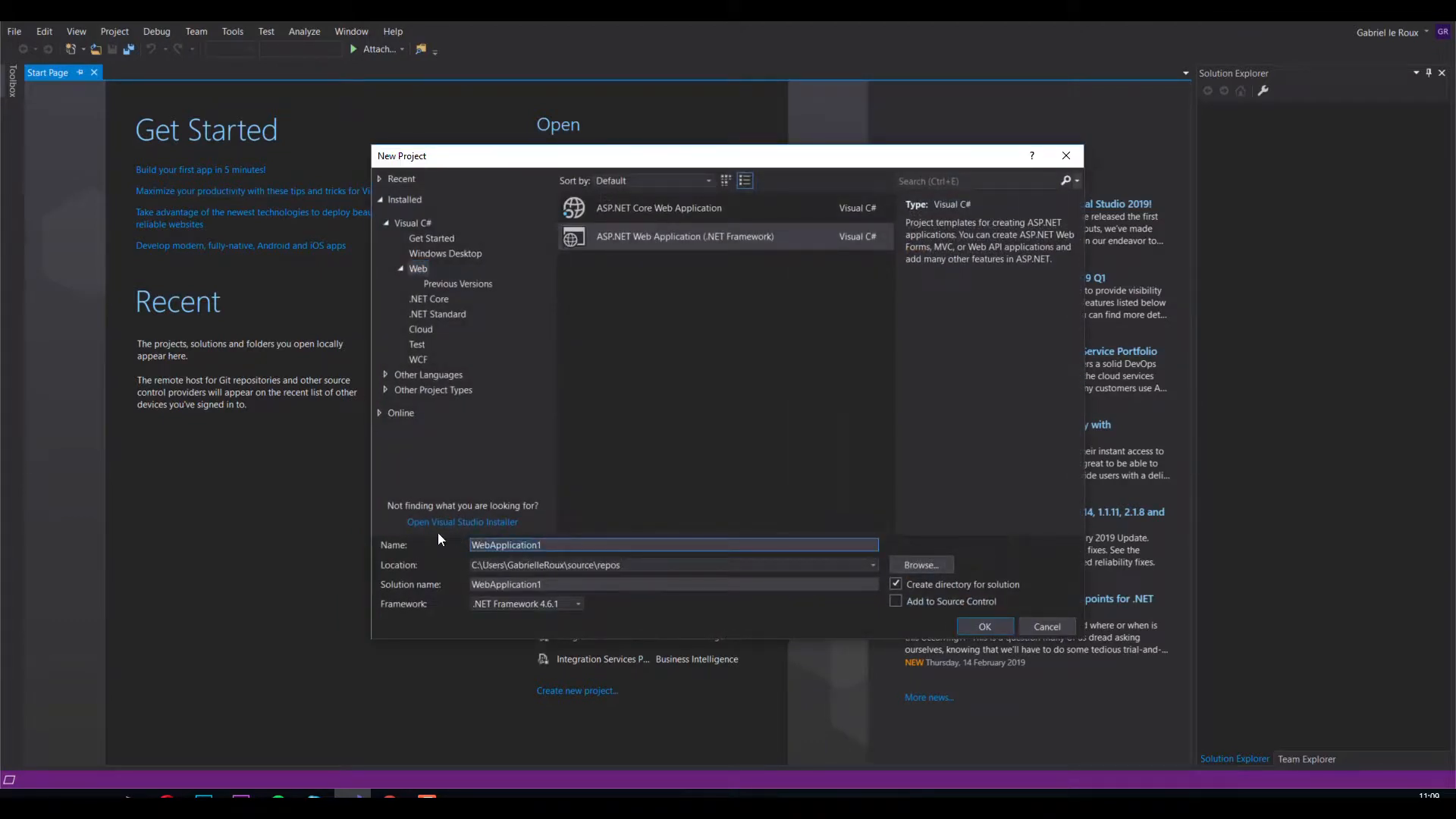
text(FullstackingDemo2)
Set the project location to the C:\Development\FullstackingWithGabriel folder
click(913, 564)
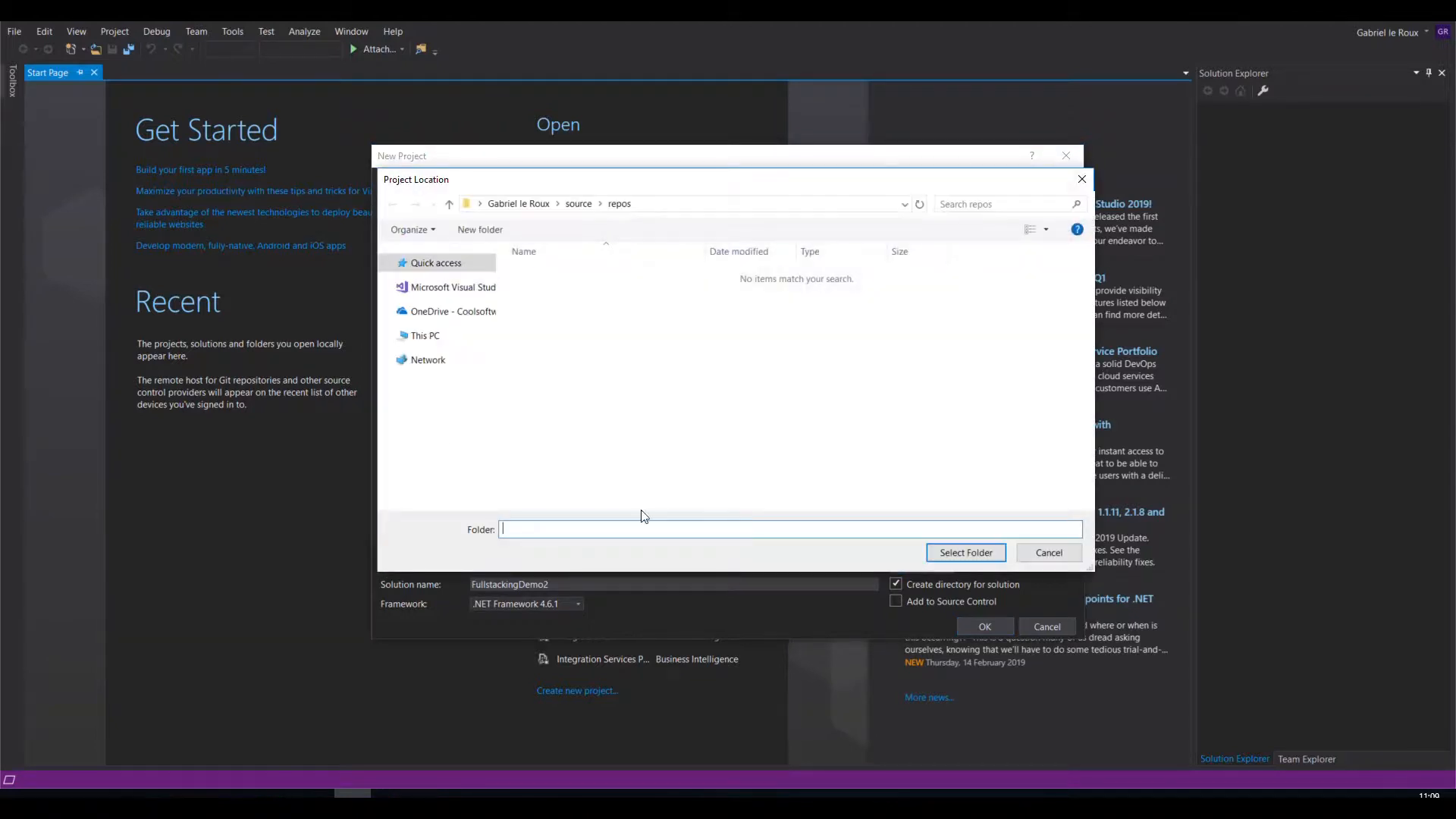
click(444, 487)
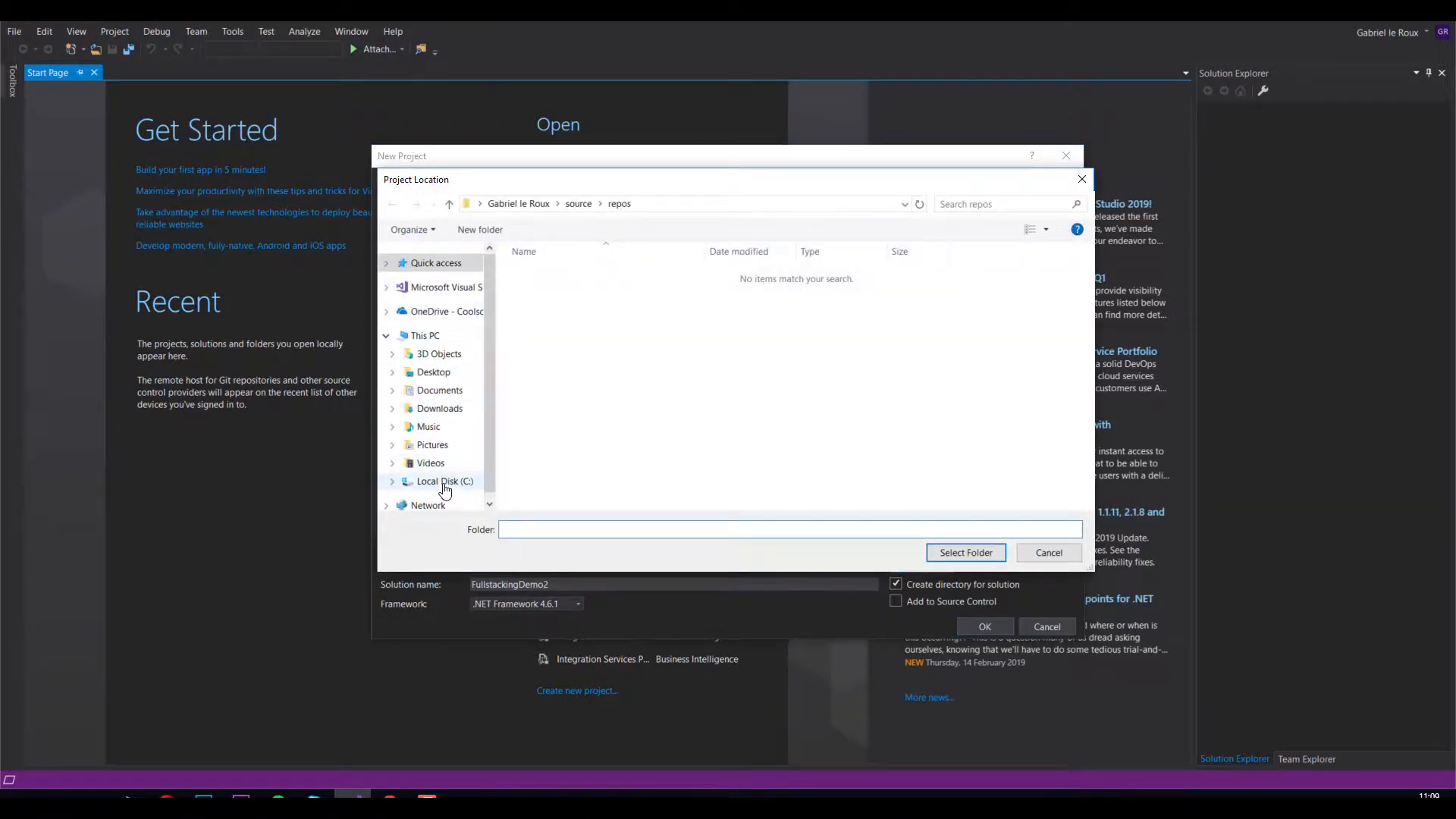
click(565, 341)
double_click(565, 341)
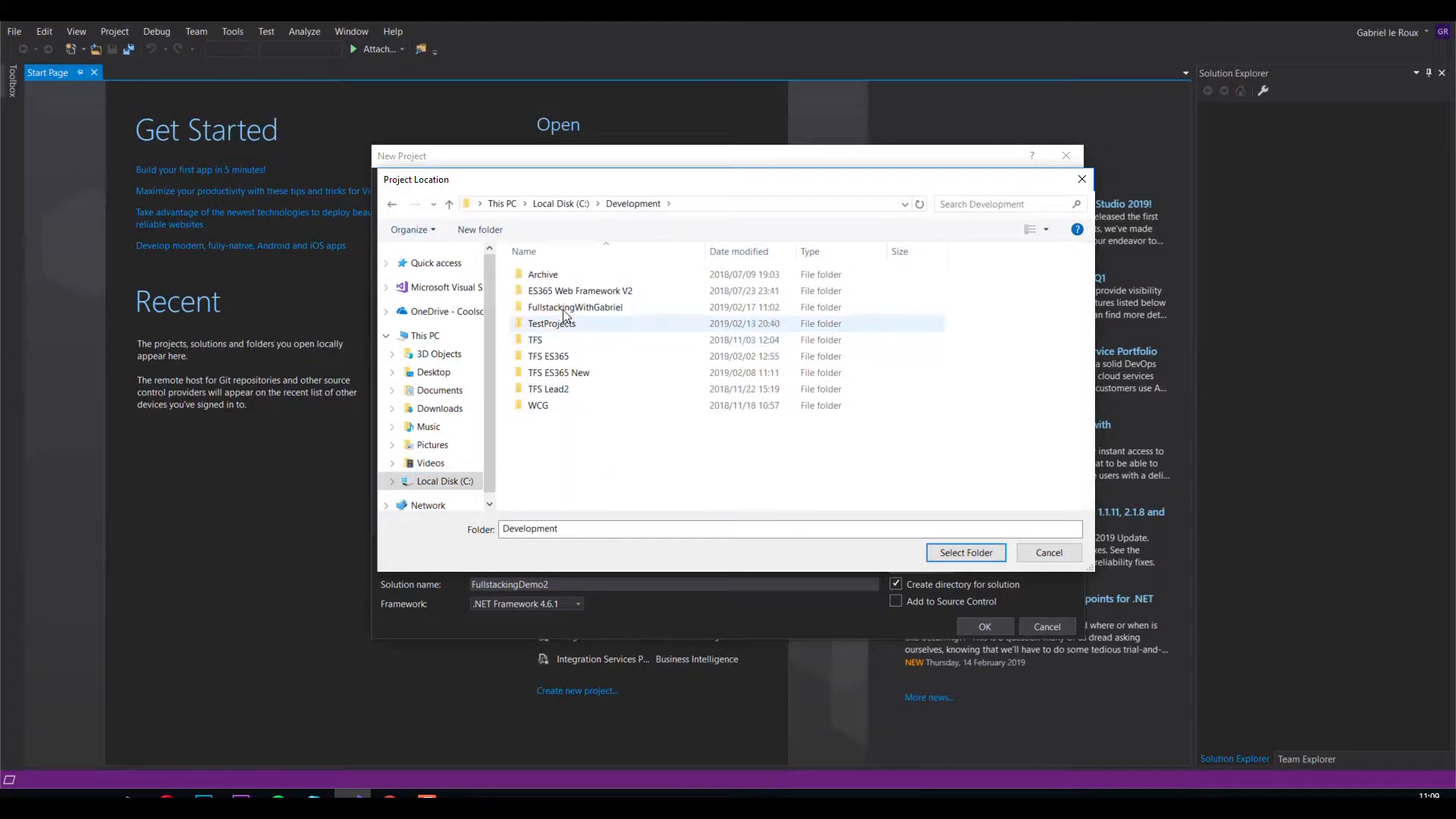
double_click(552, 300)
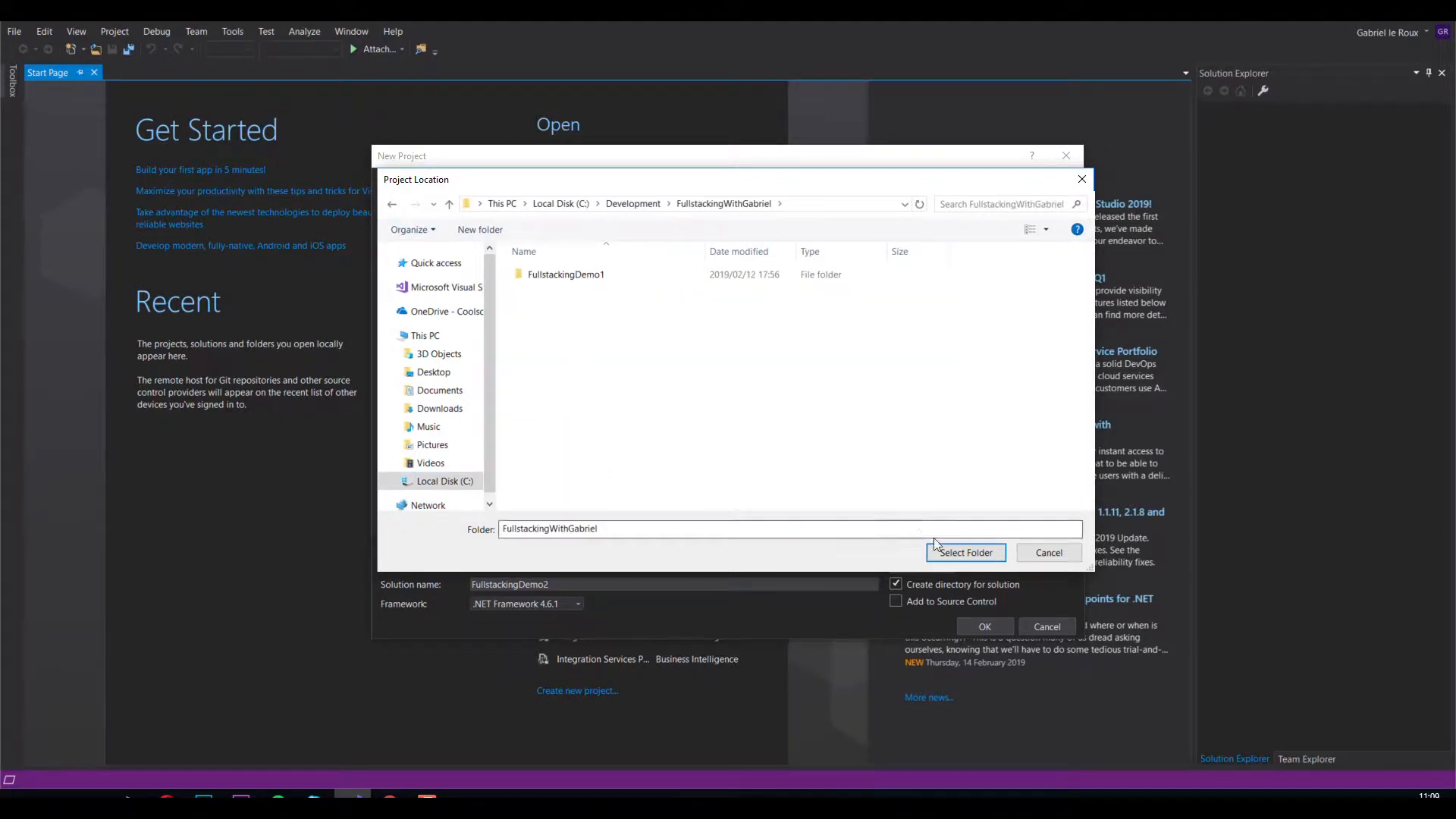
click(963, 551)
Create the project using the MVC template with No Authentication
click(984, 626)
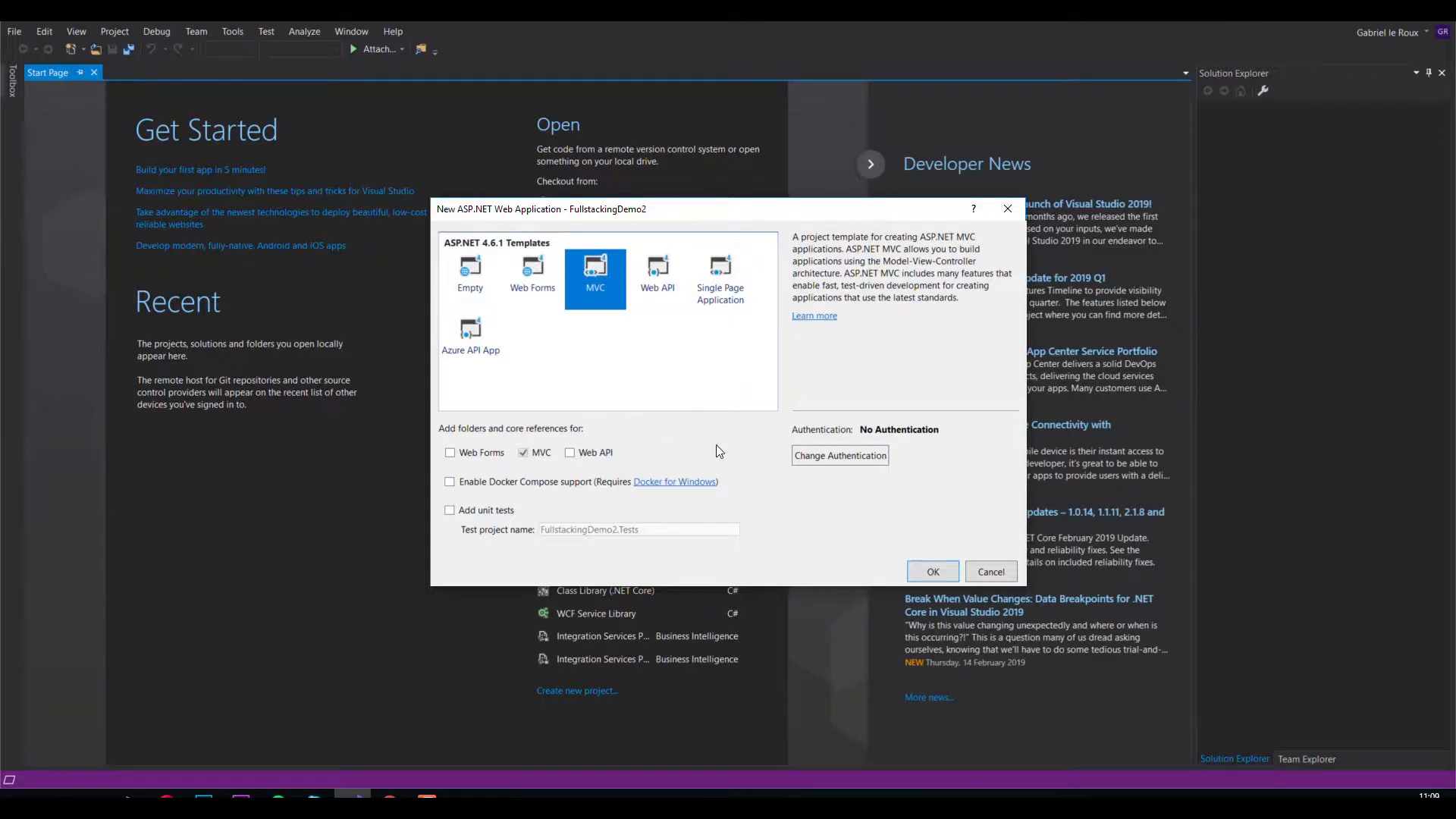
click(933, 572)
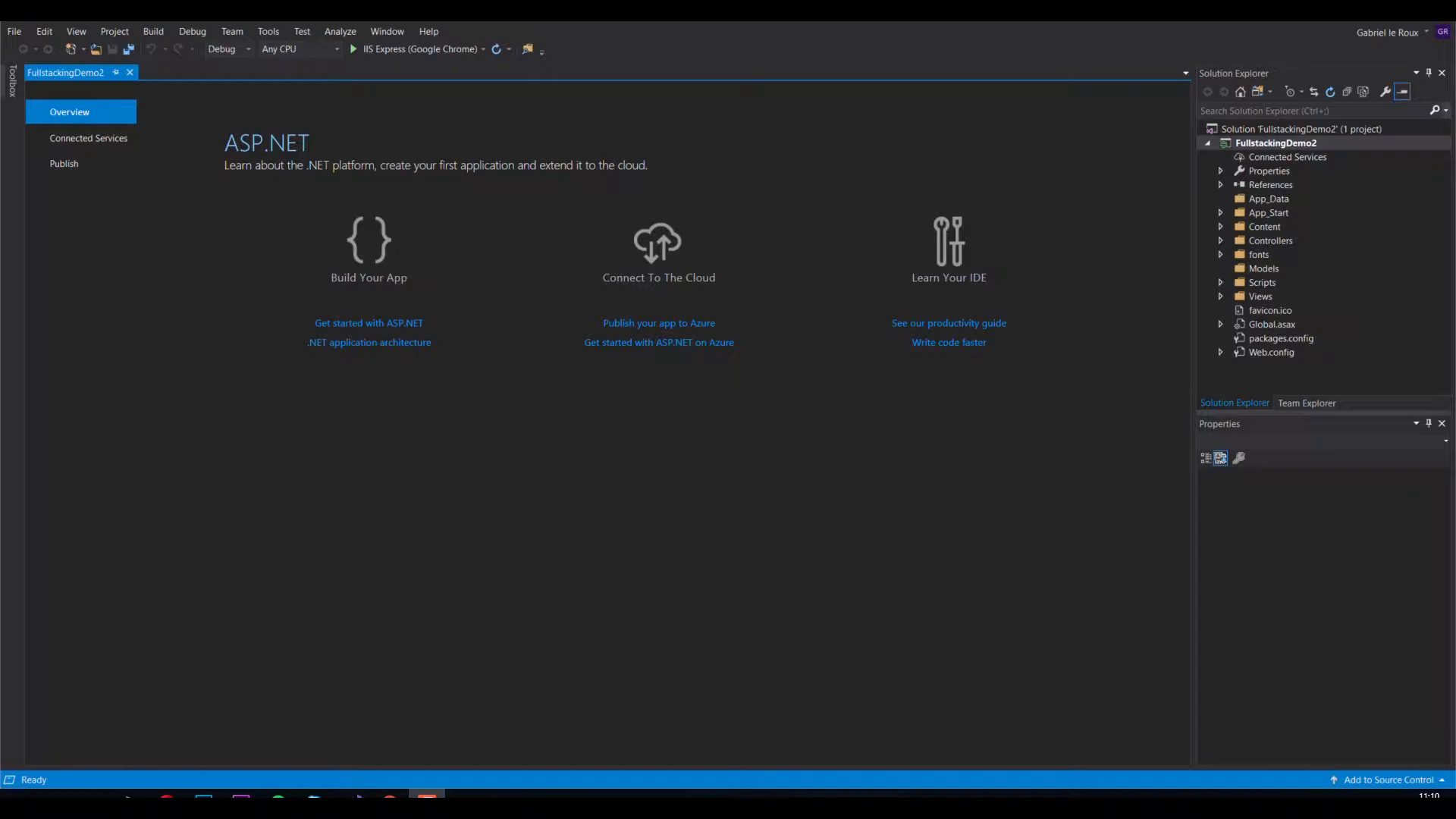
Run the app locally in IIS Express and browse its About, Contact and Home pages, then close the browser
click(371, 48)
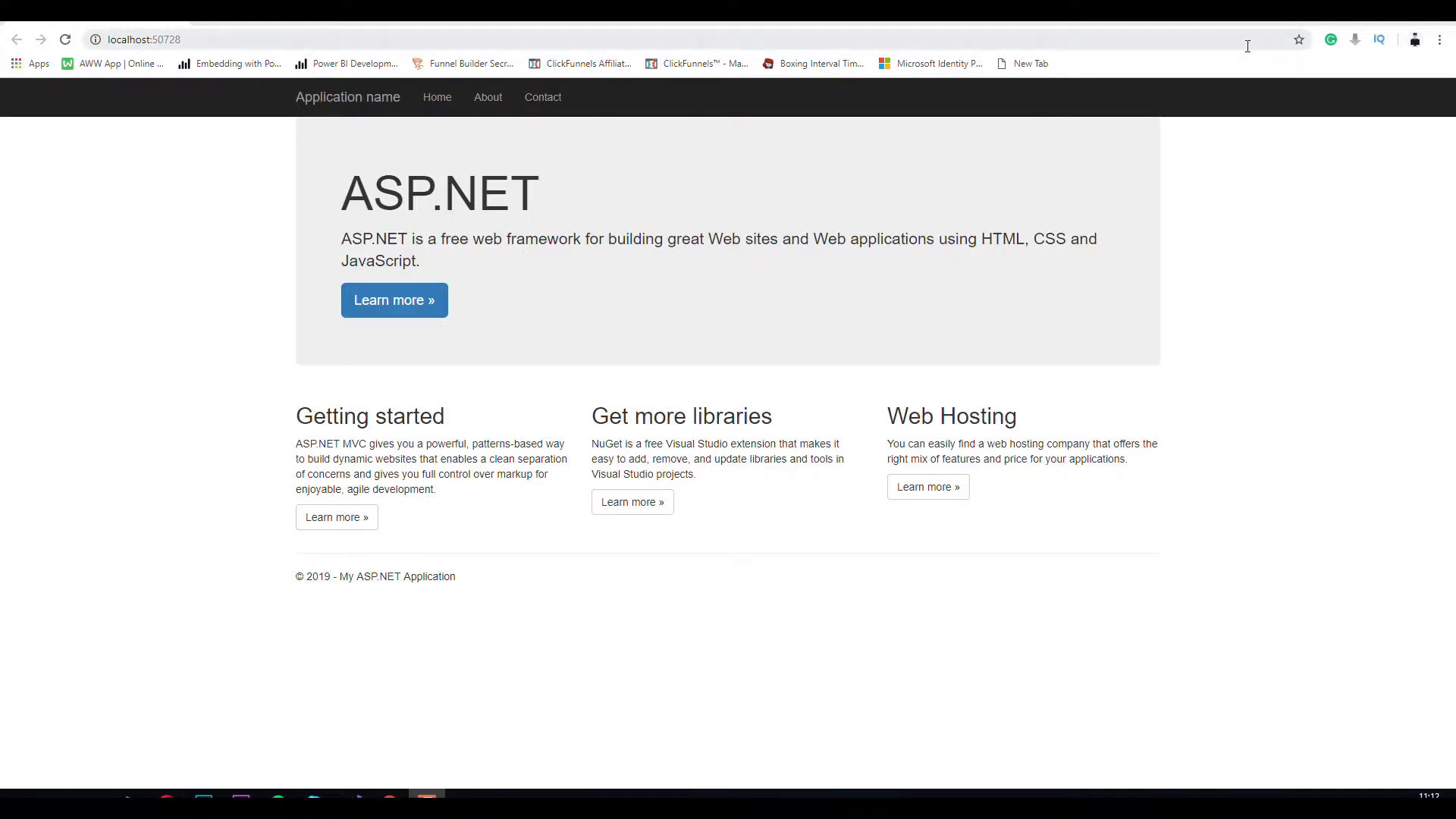
click(489, 100)
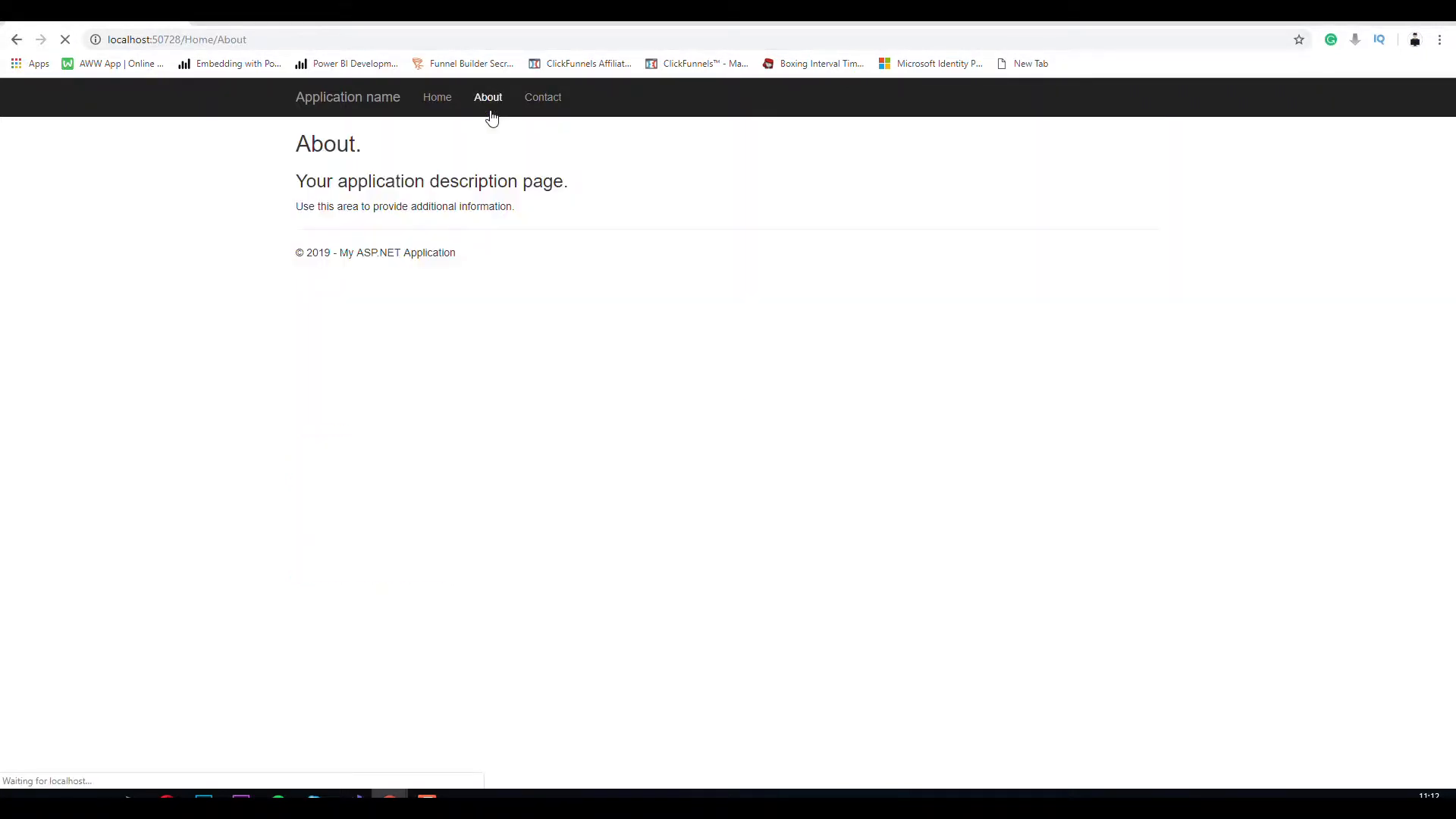
click(536, 101)
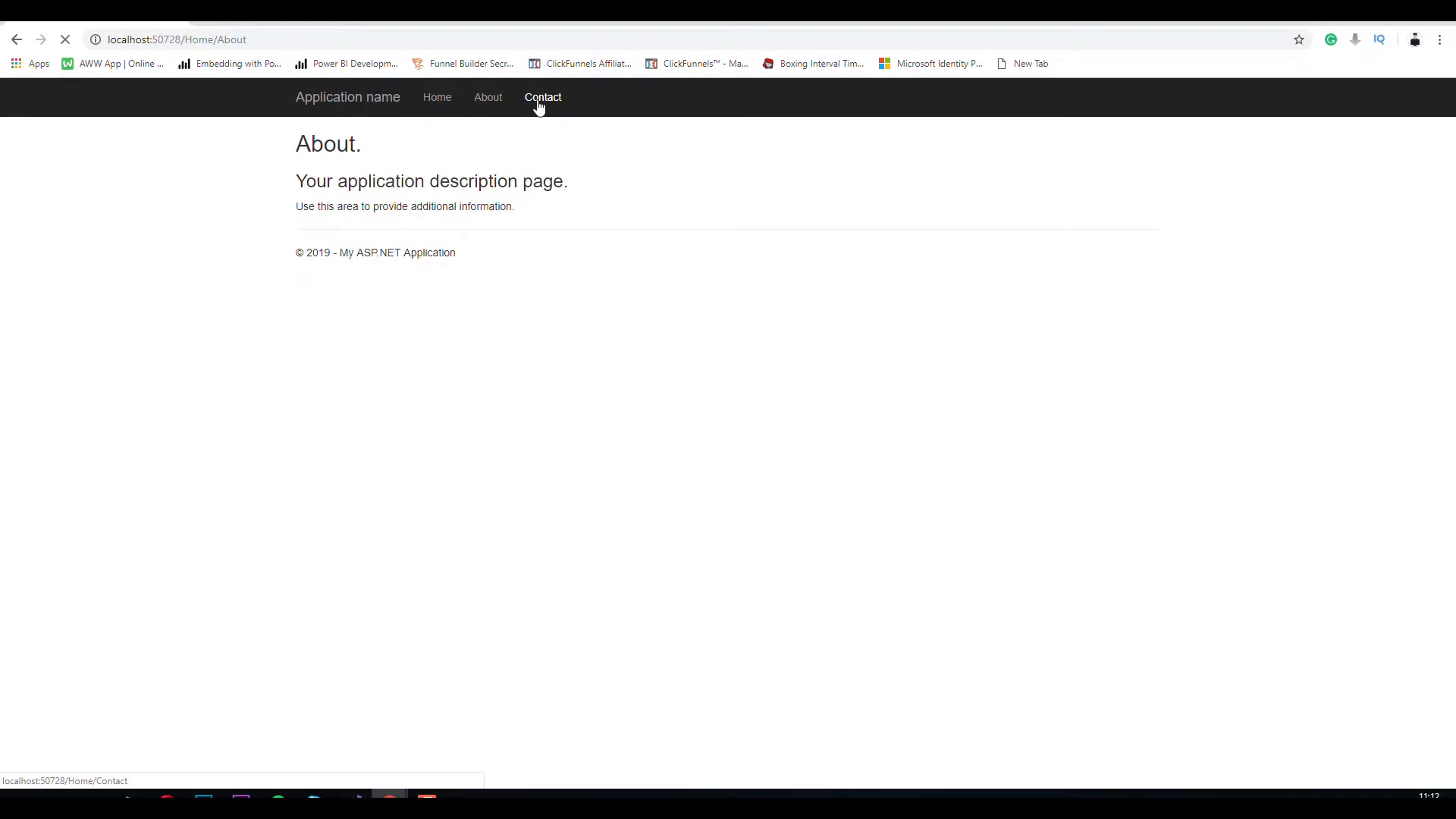
click(442, 101)
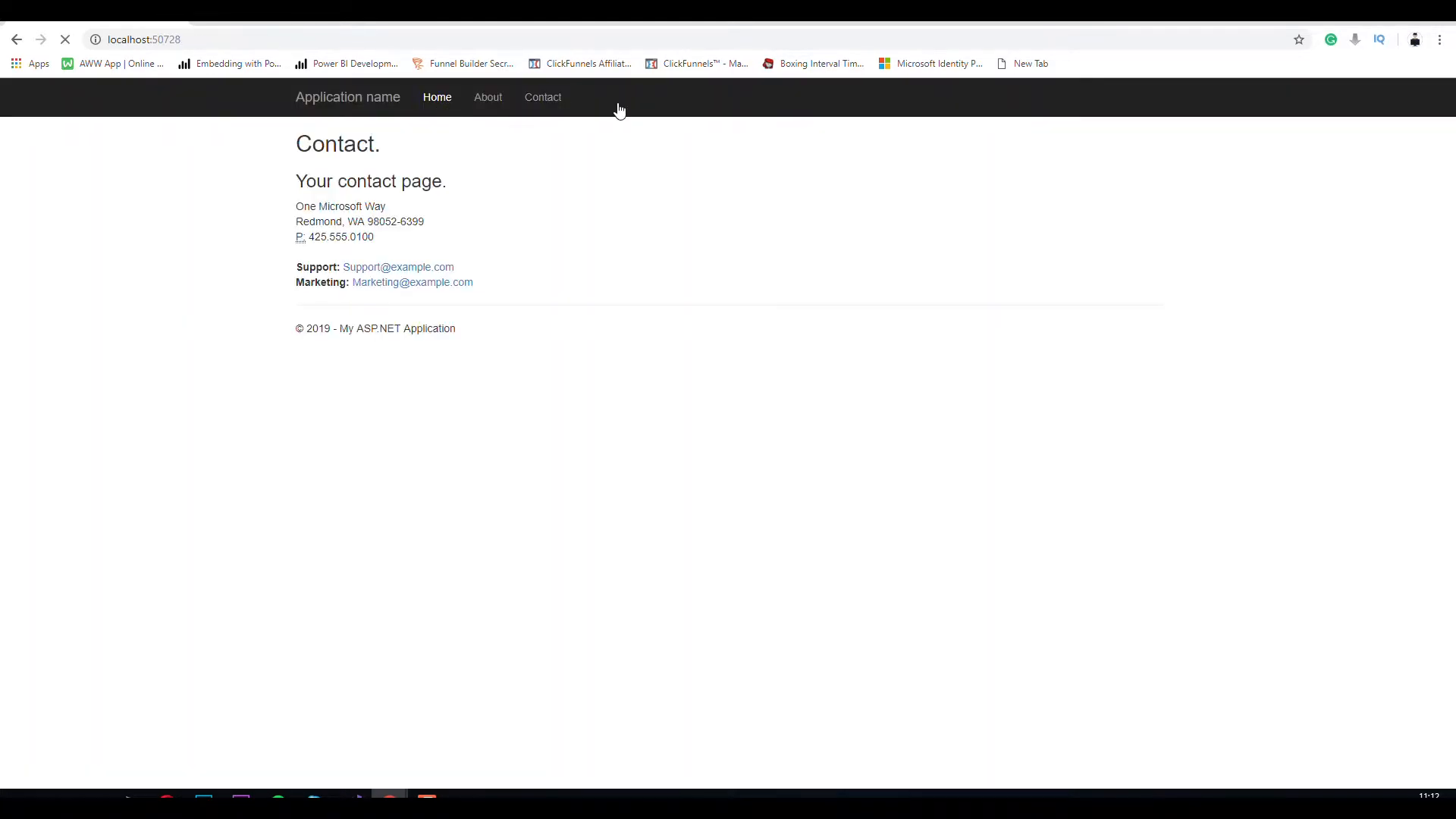
click(1431, 29)
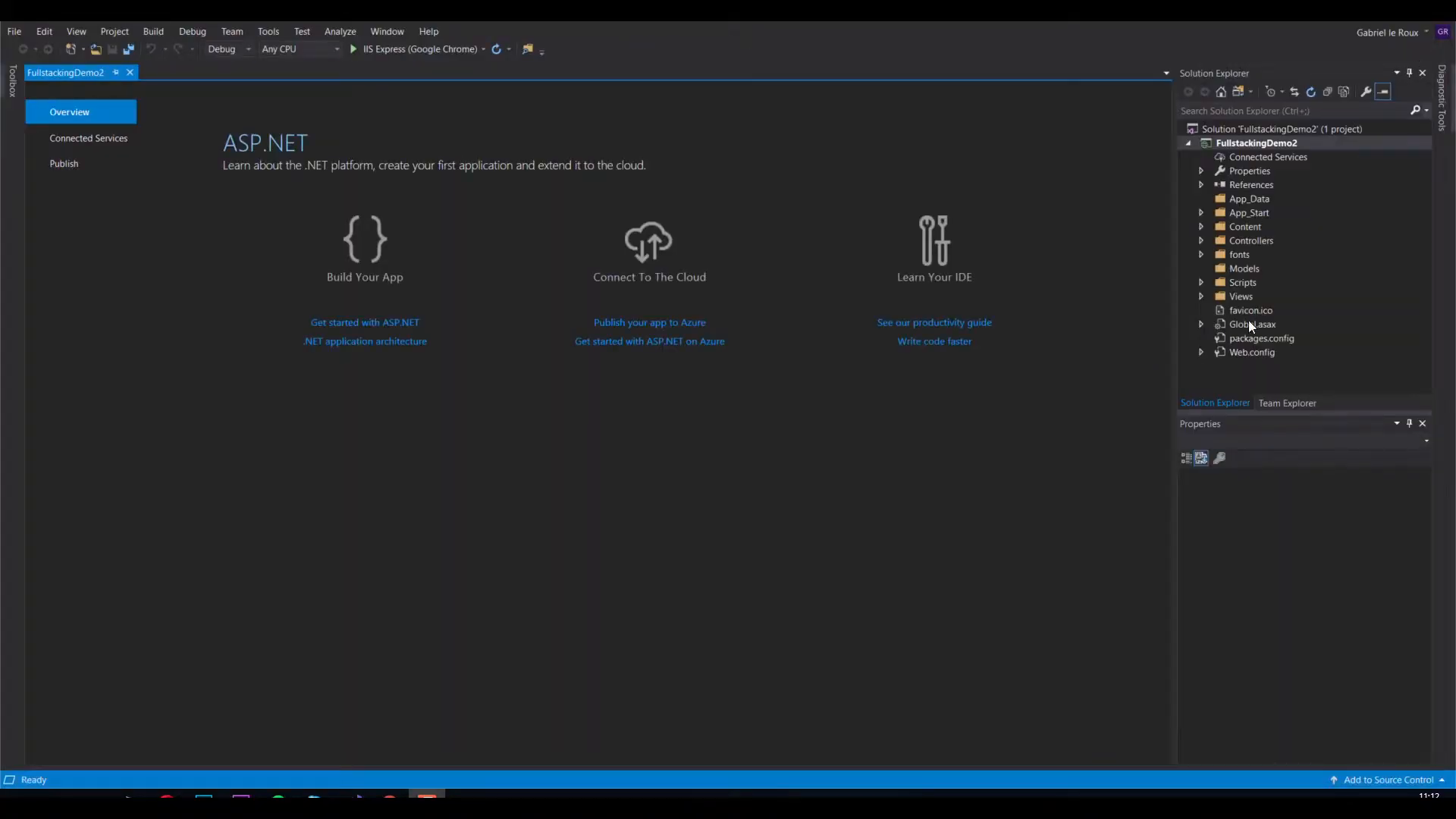
Publish the project to a new Azure App Service named FullstackingDemo2 in the fullstackingdemo resource group
click(1249, 146)
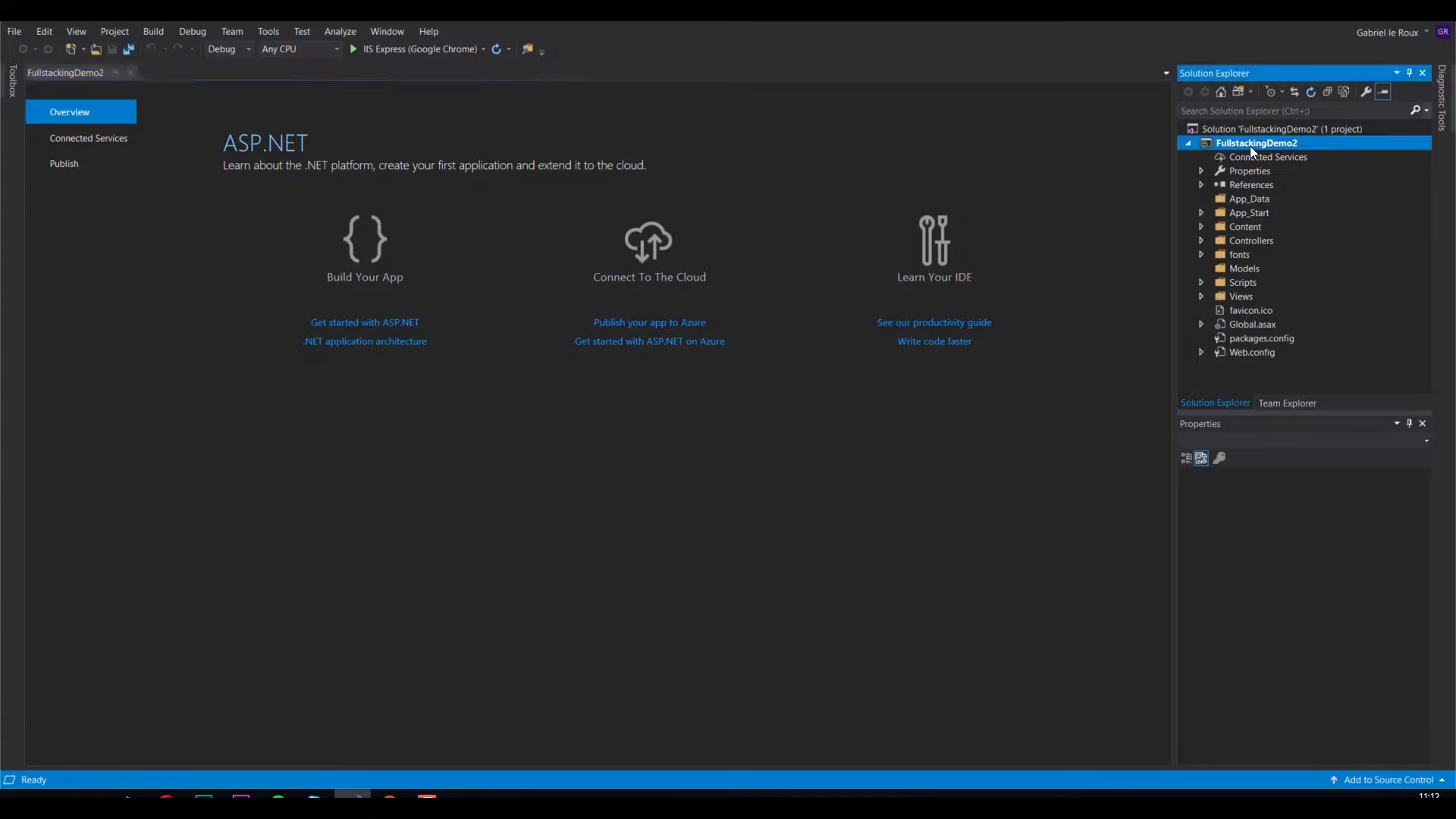
right_click(1250, 146)
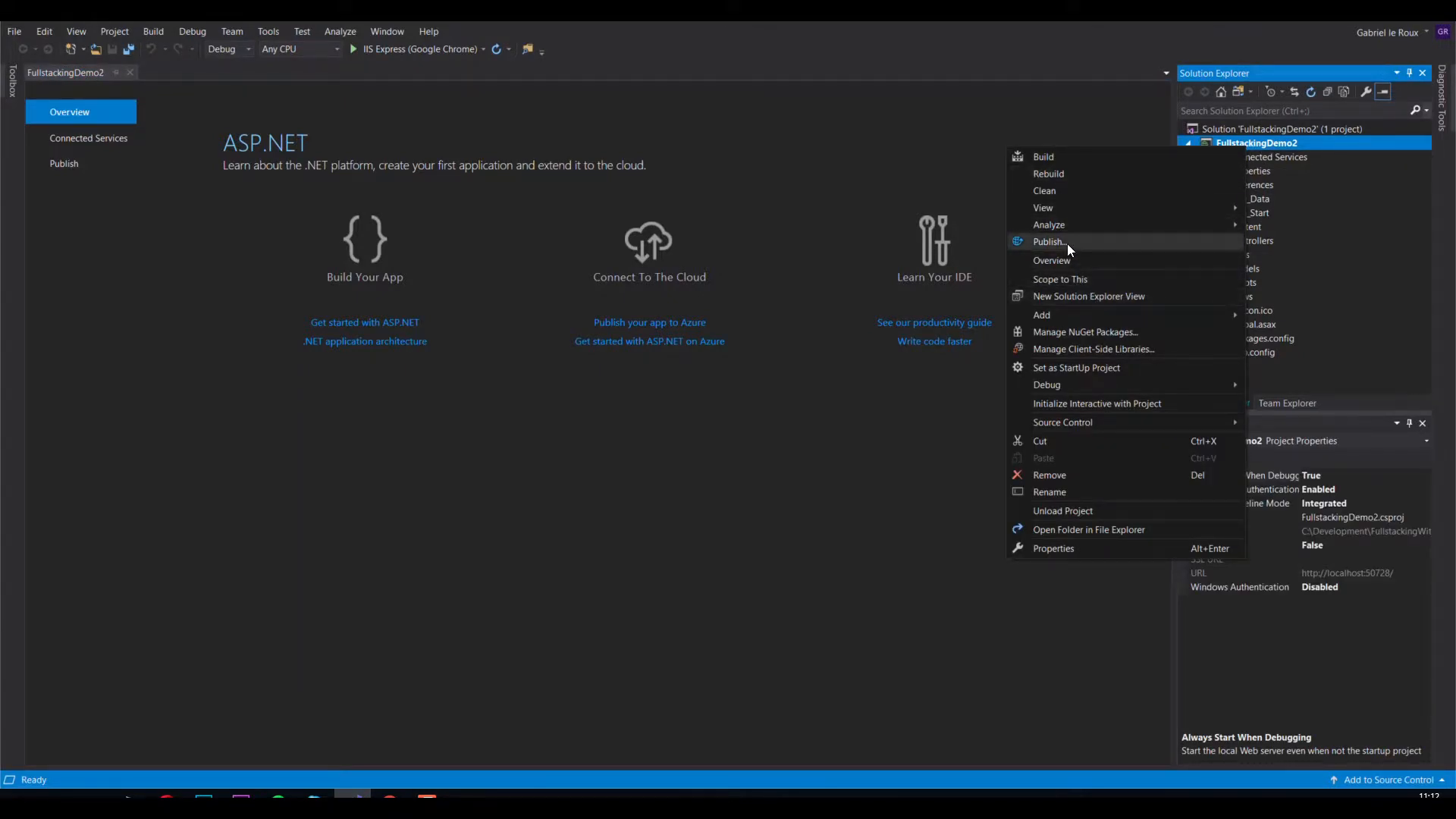
click(1048, 241)
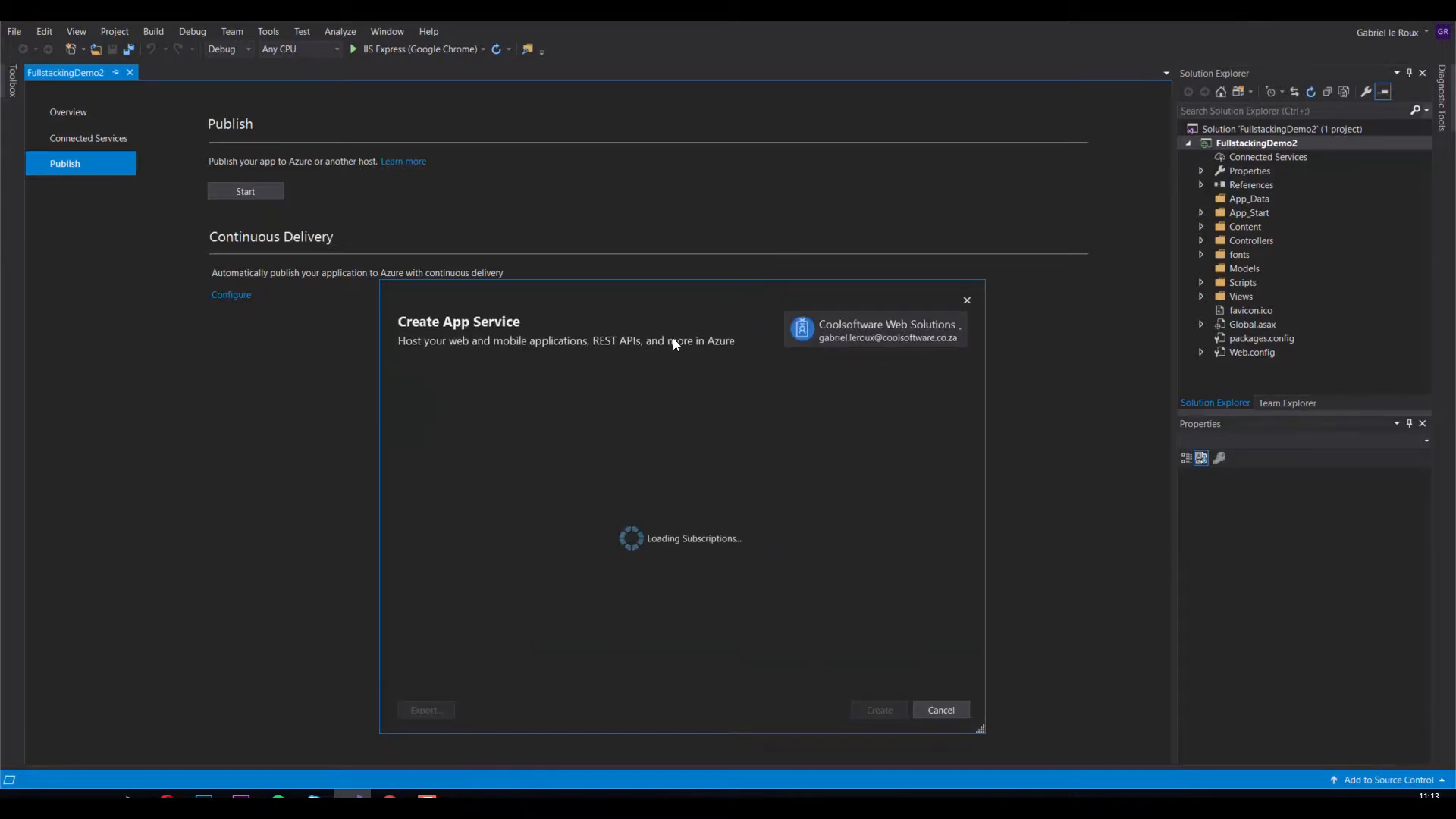
drag(639, 294, 649, 220)
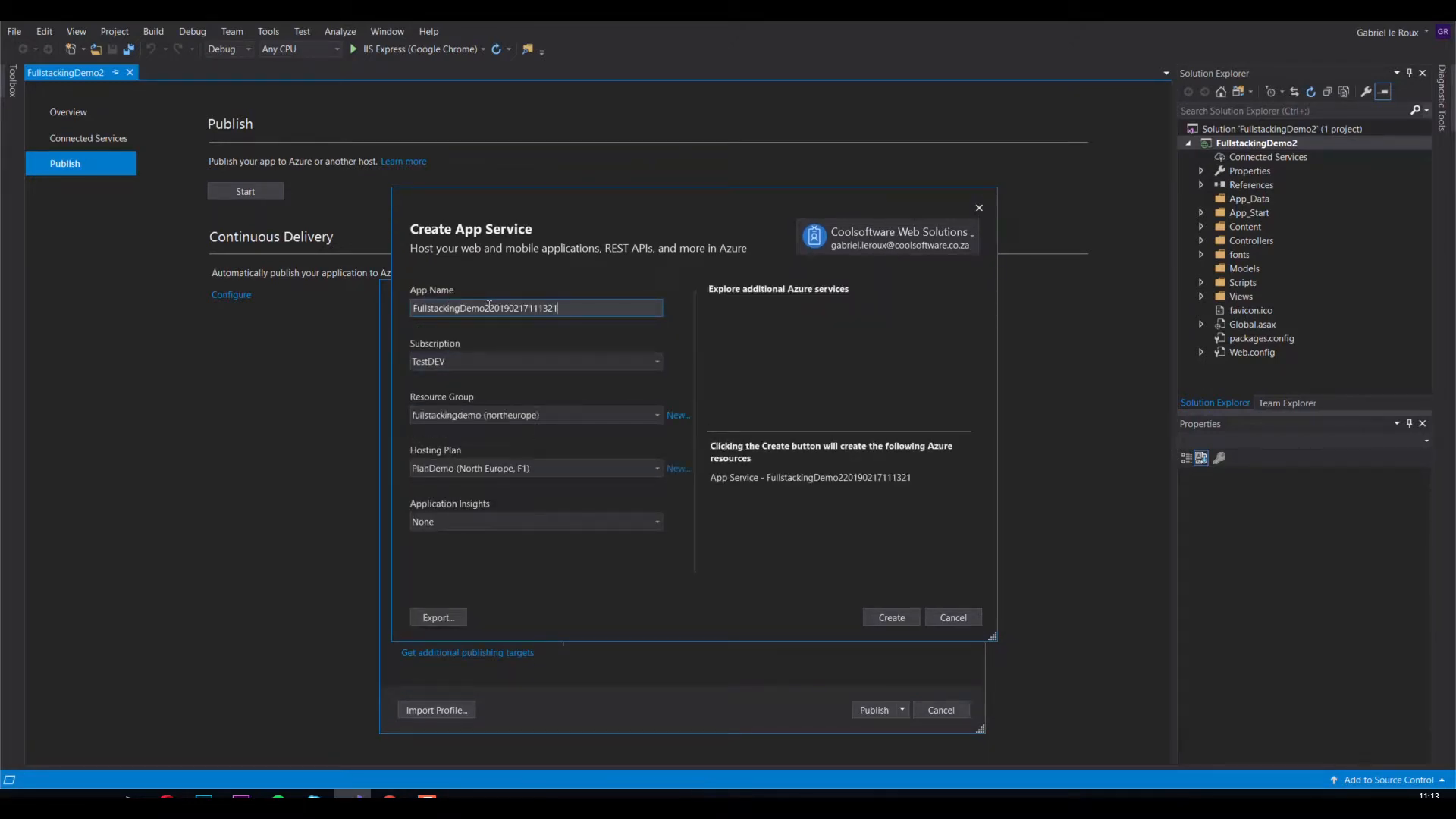
drag(490, 308, 577, 309)
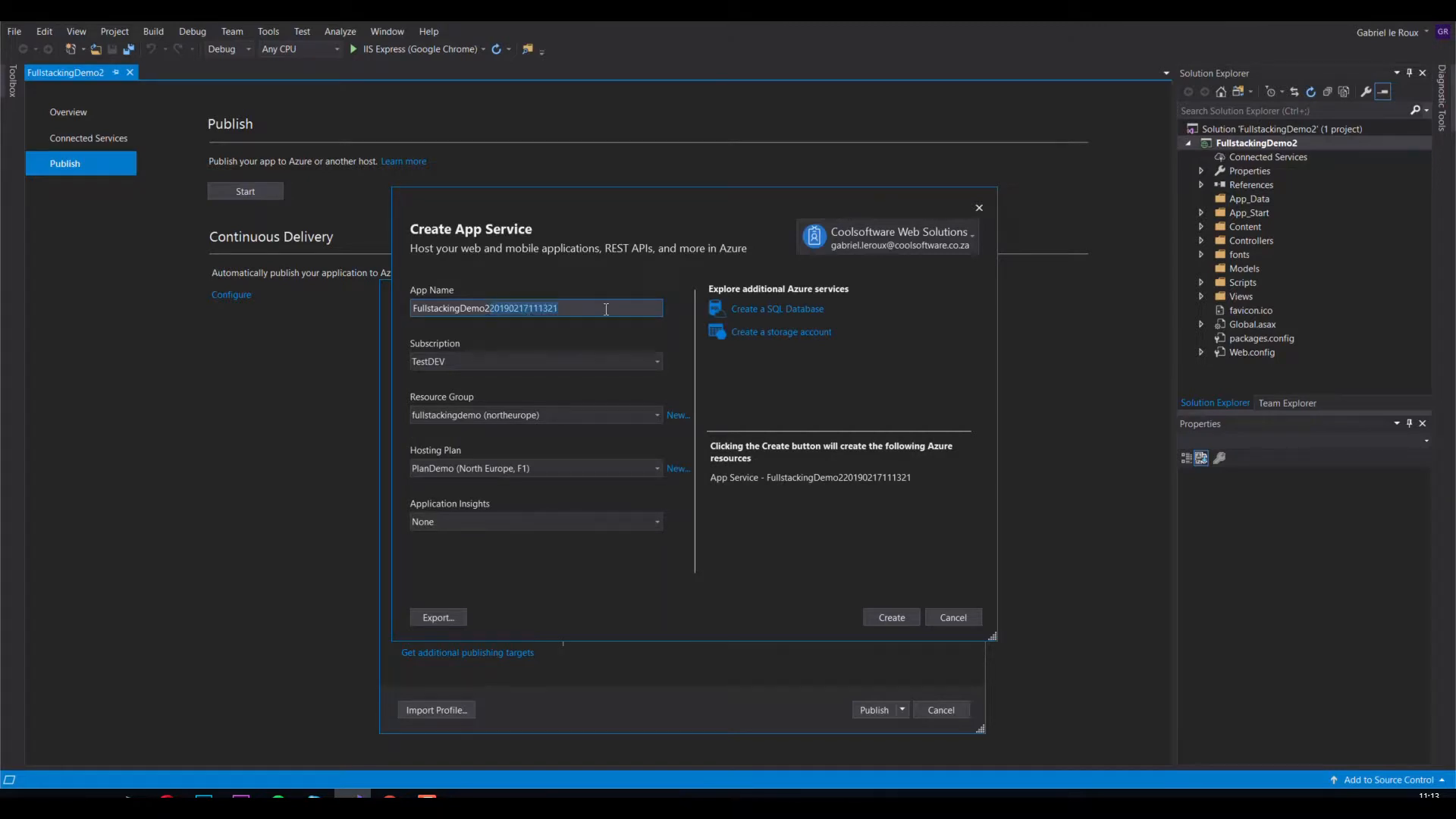
key(BackSpace)
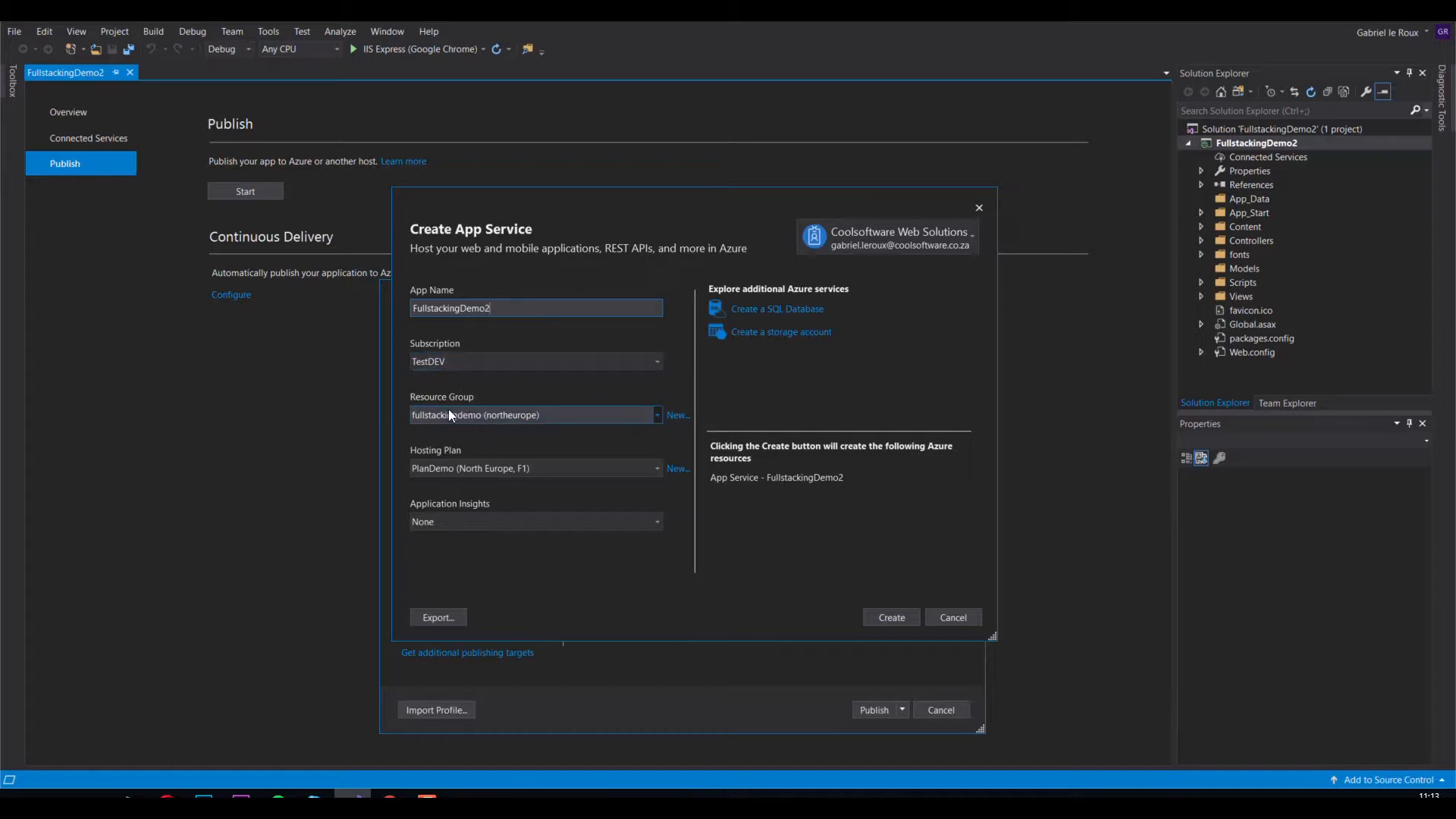
click(556, 415)
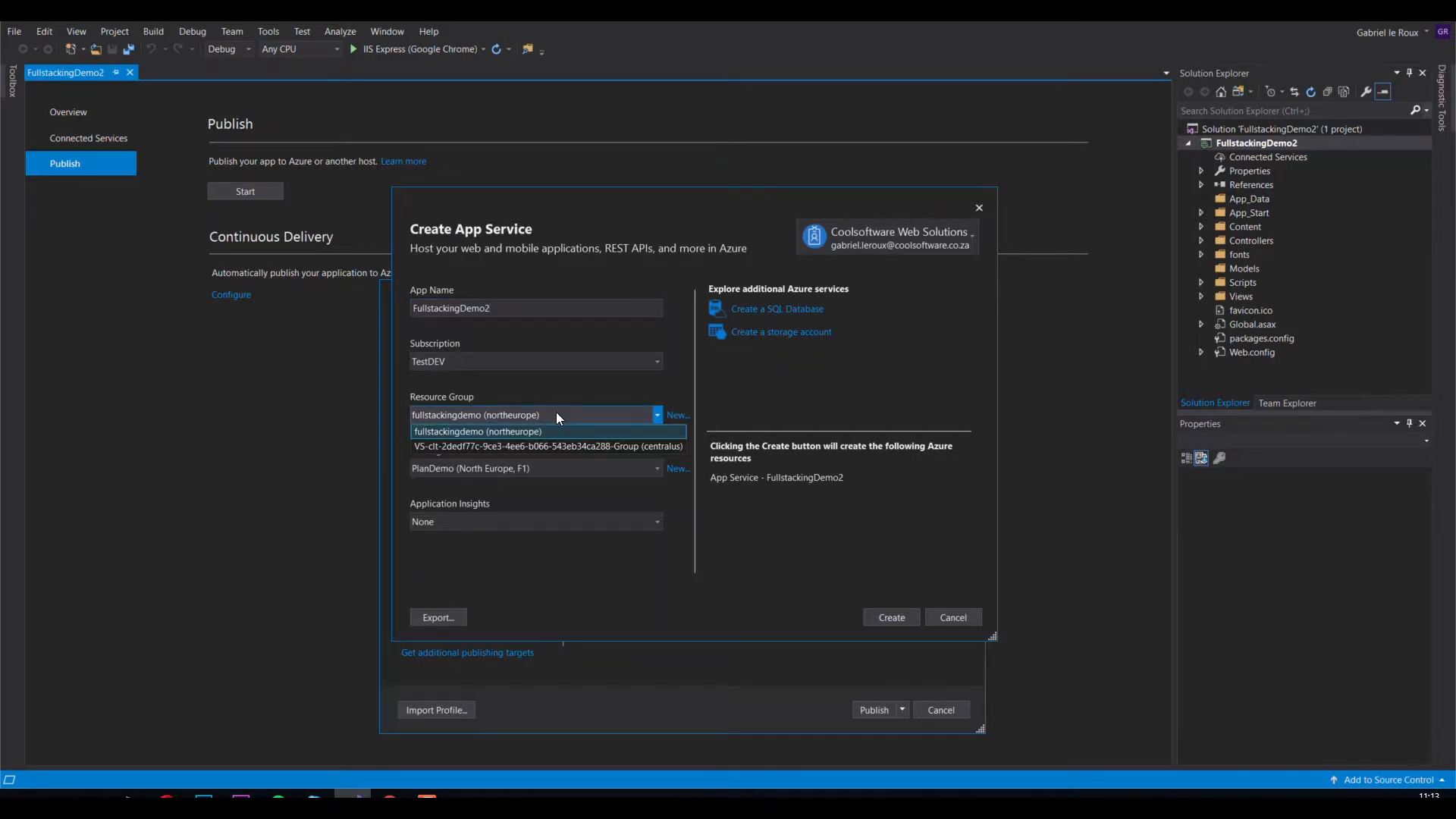
click(557, 415)
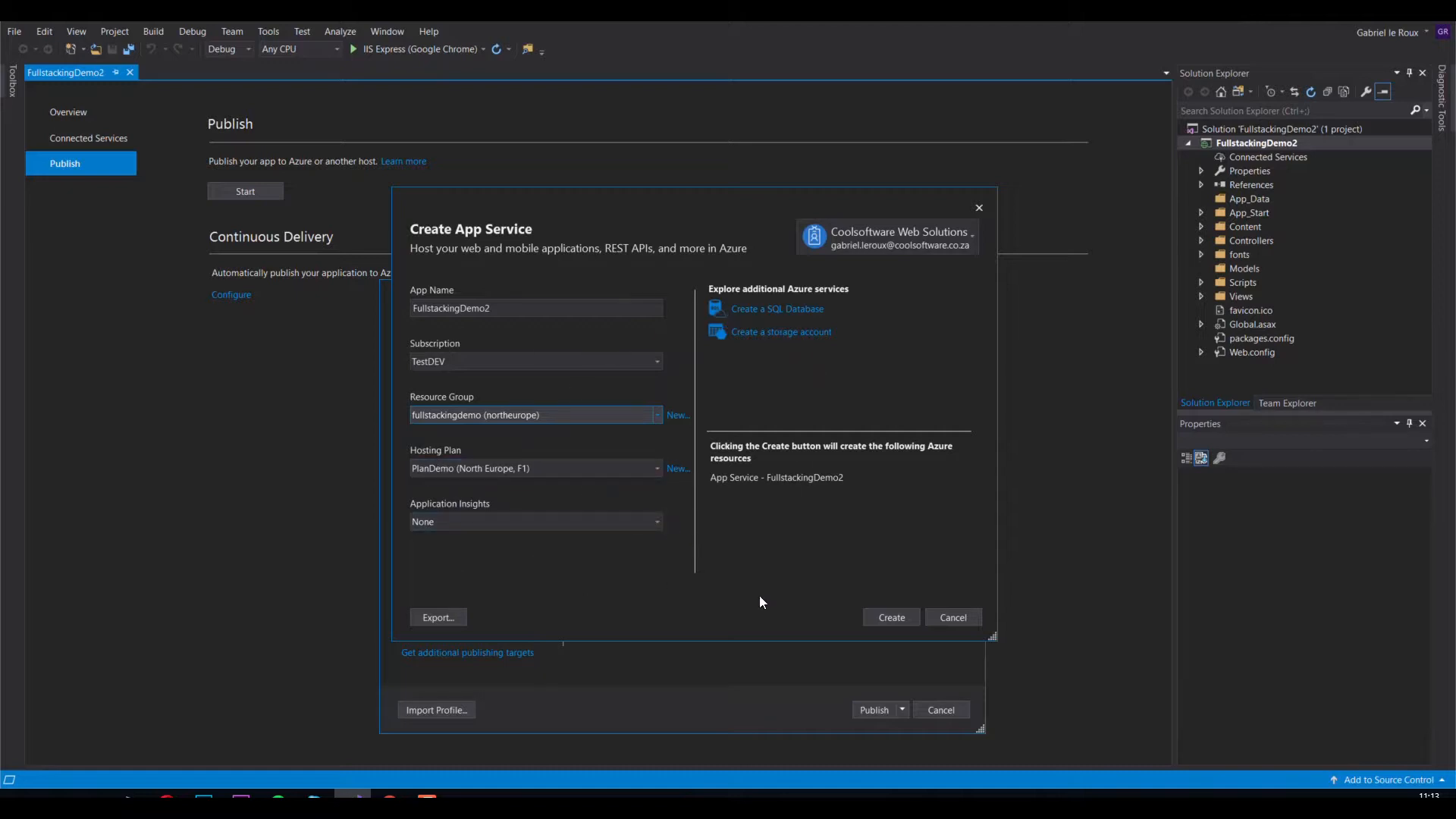
click(888, 616)
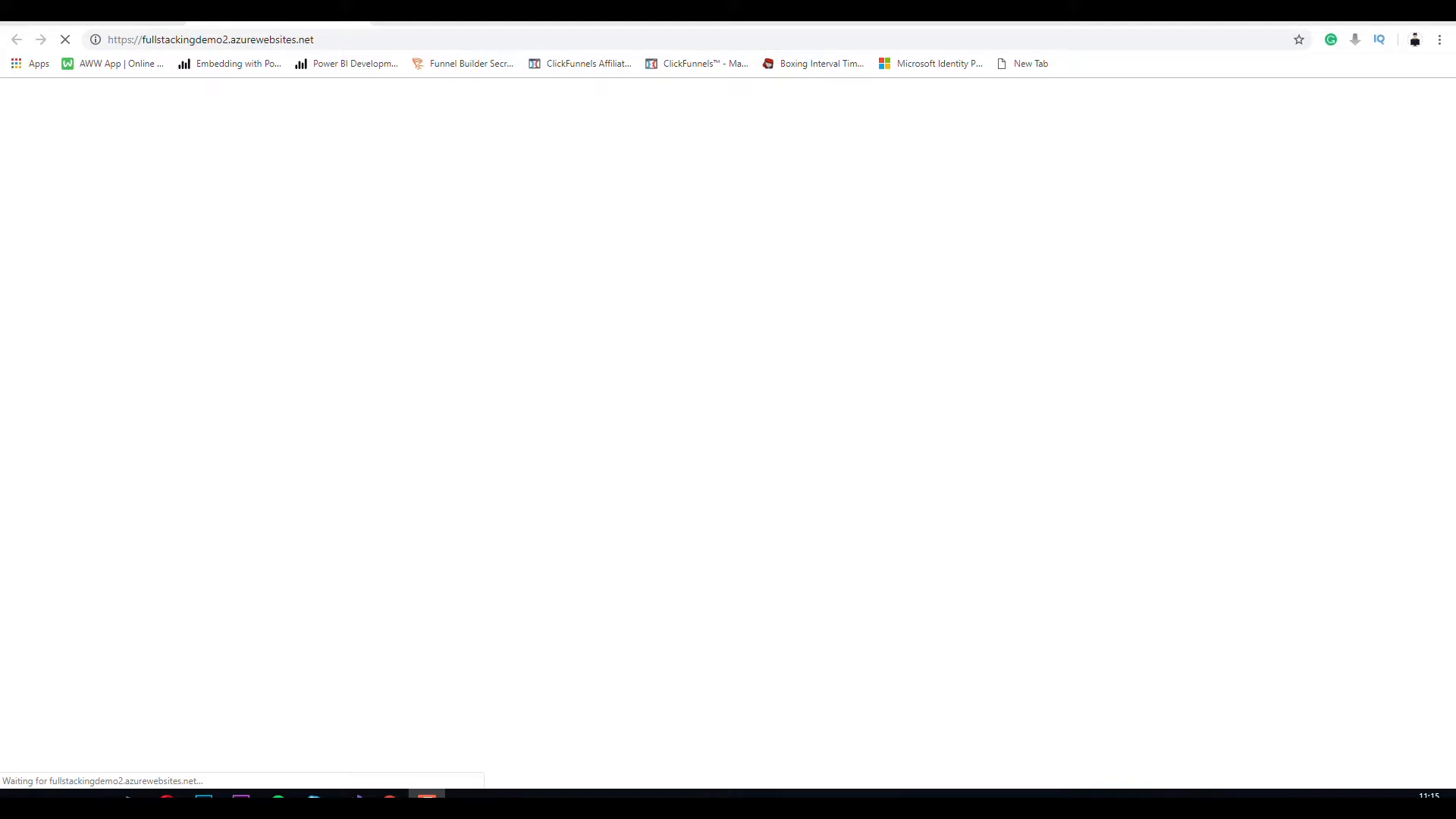
Return to the Azure portal and refresh the App Services list
click(359, 21)
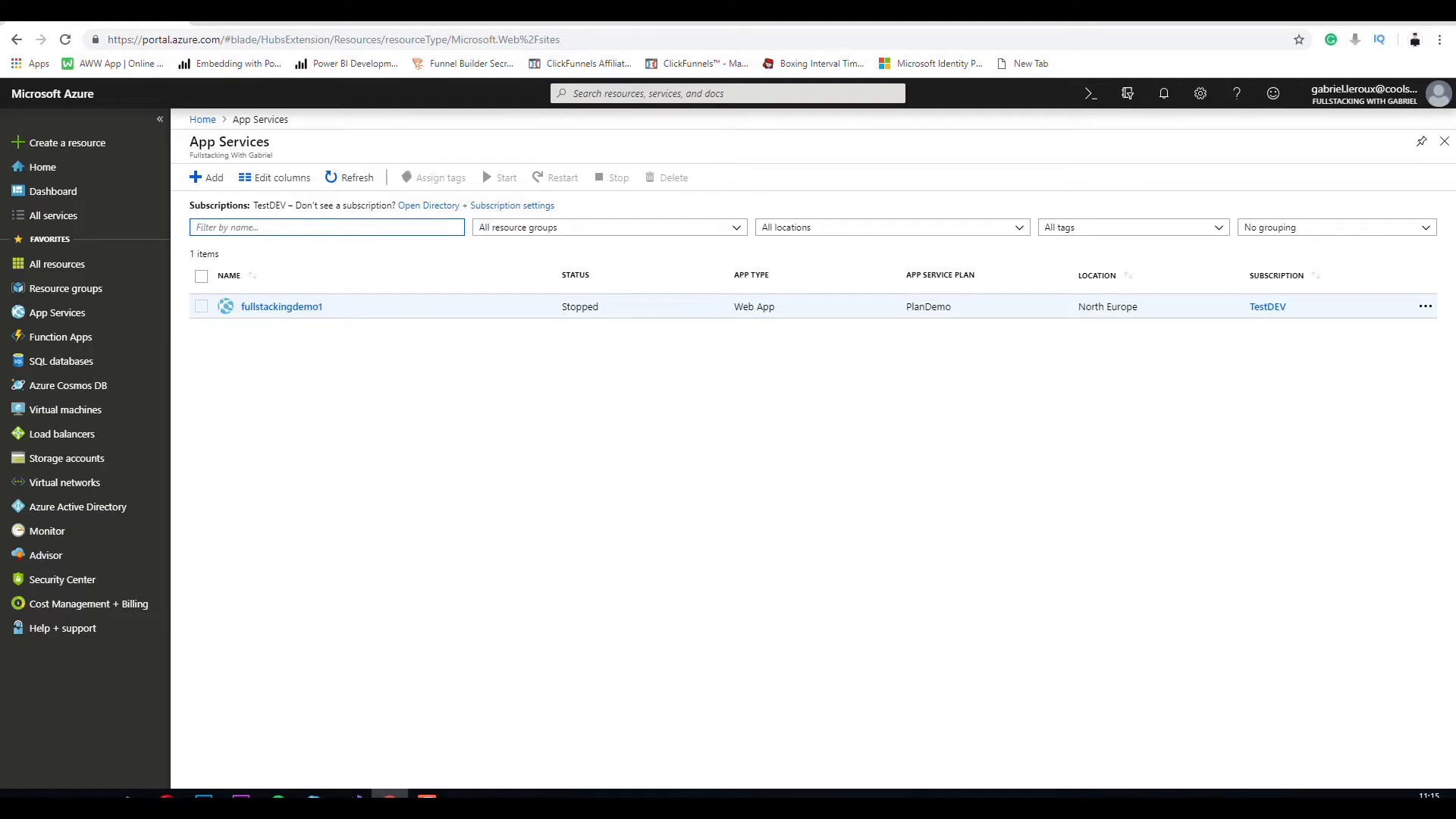
click(353, 795)
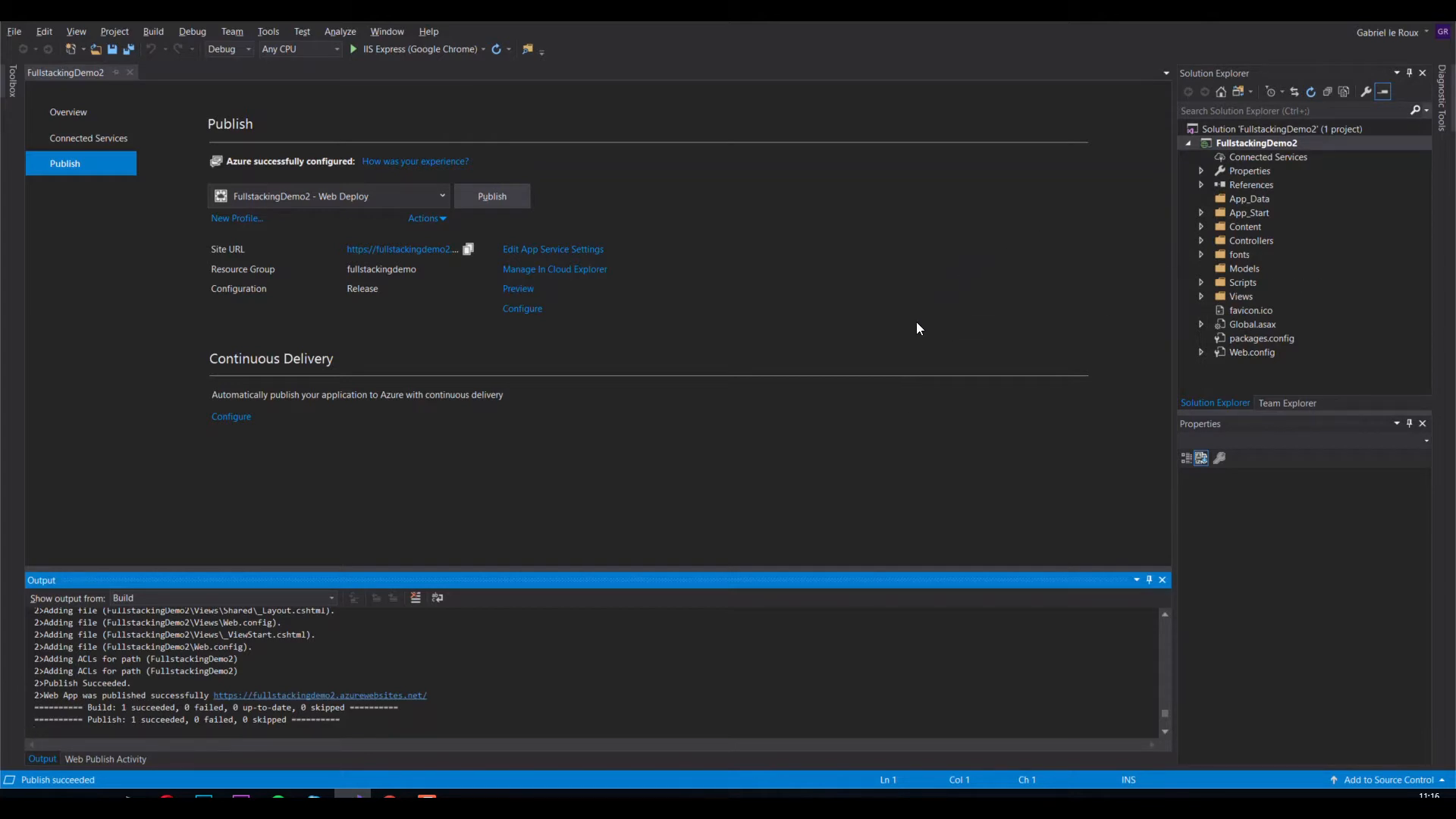
key(alt+Tab)
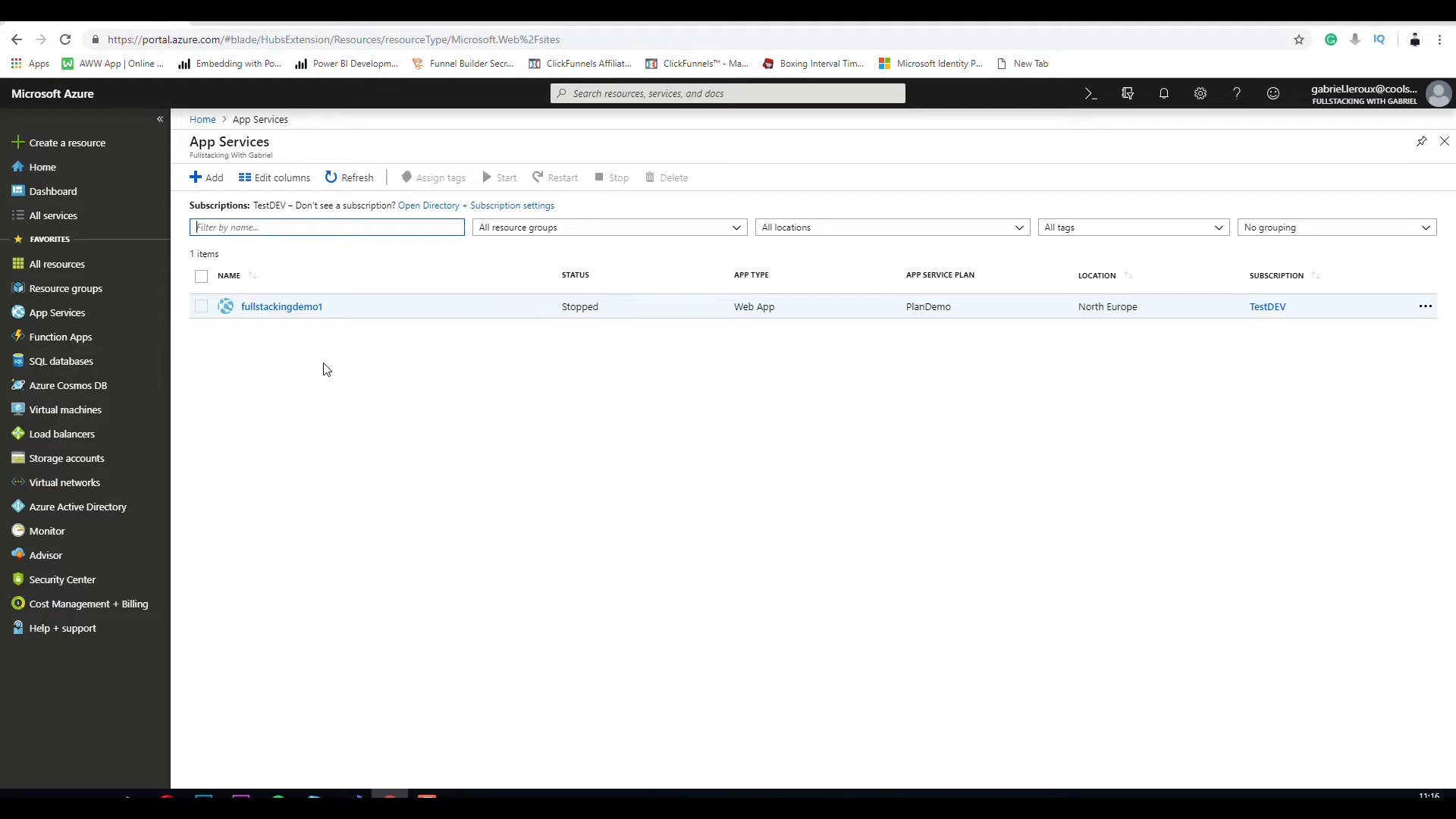
click(335, 182)
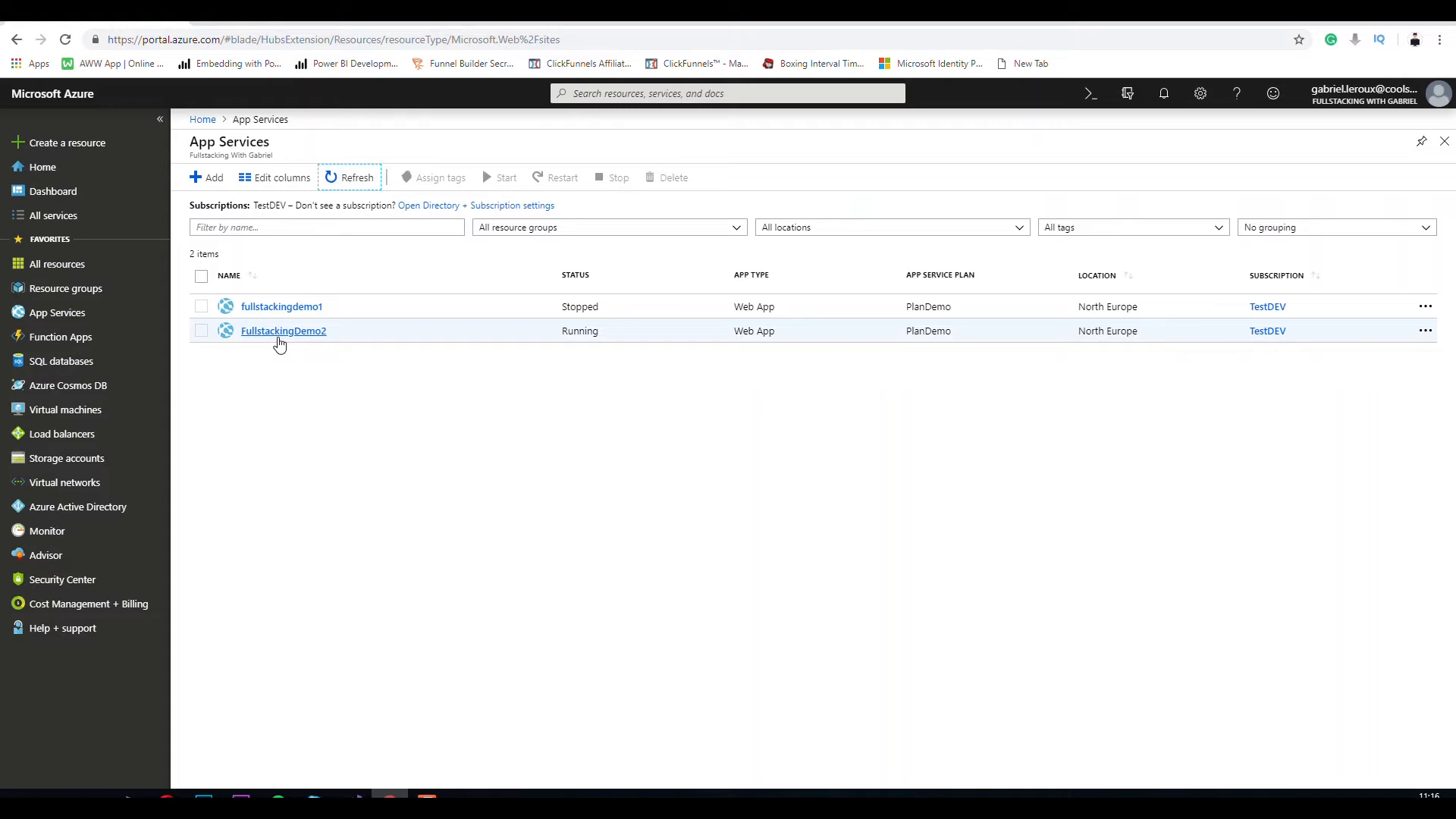
Open the FullstackingDemo2 app service, visit its URL, and browse the About and Contact pages
click(278, 334)
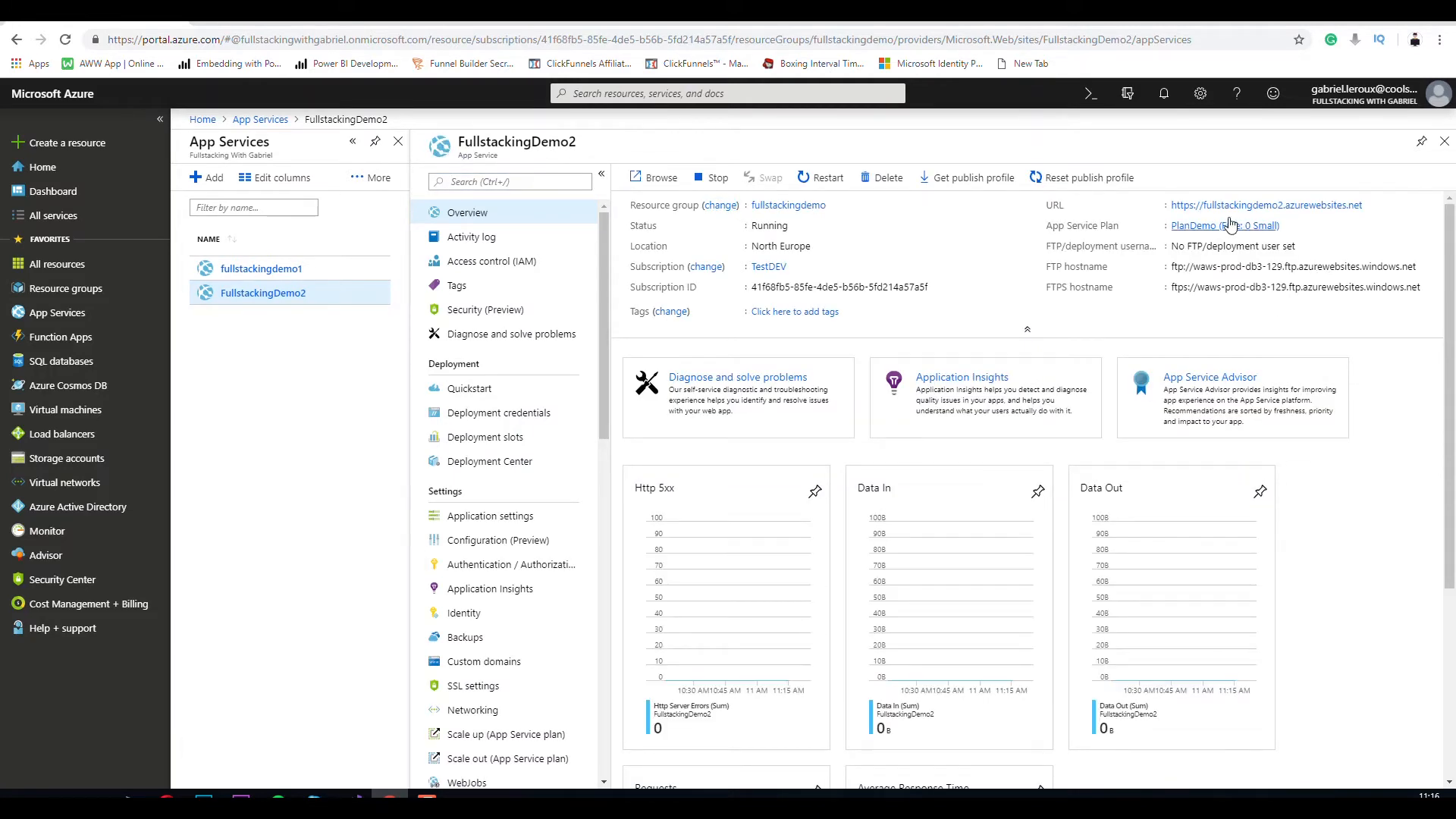
click(1250, 206)
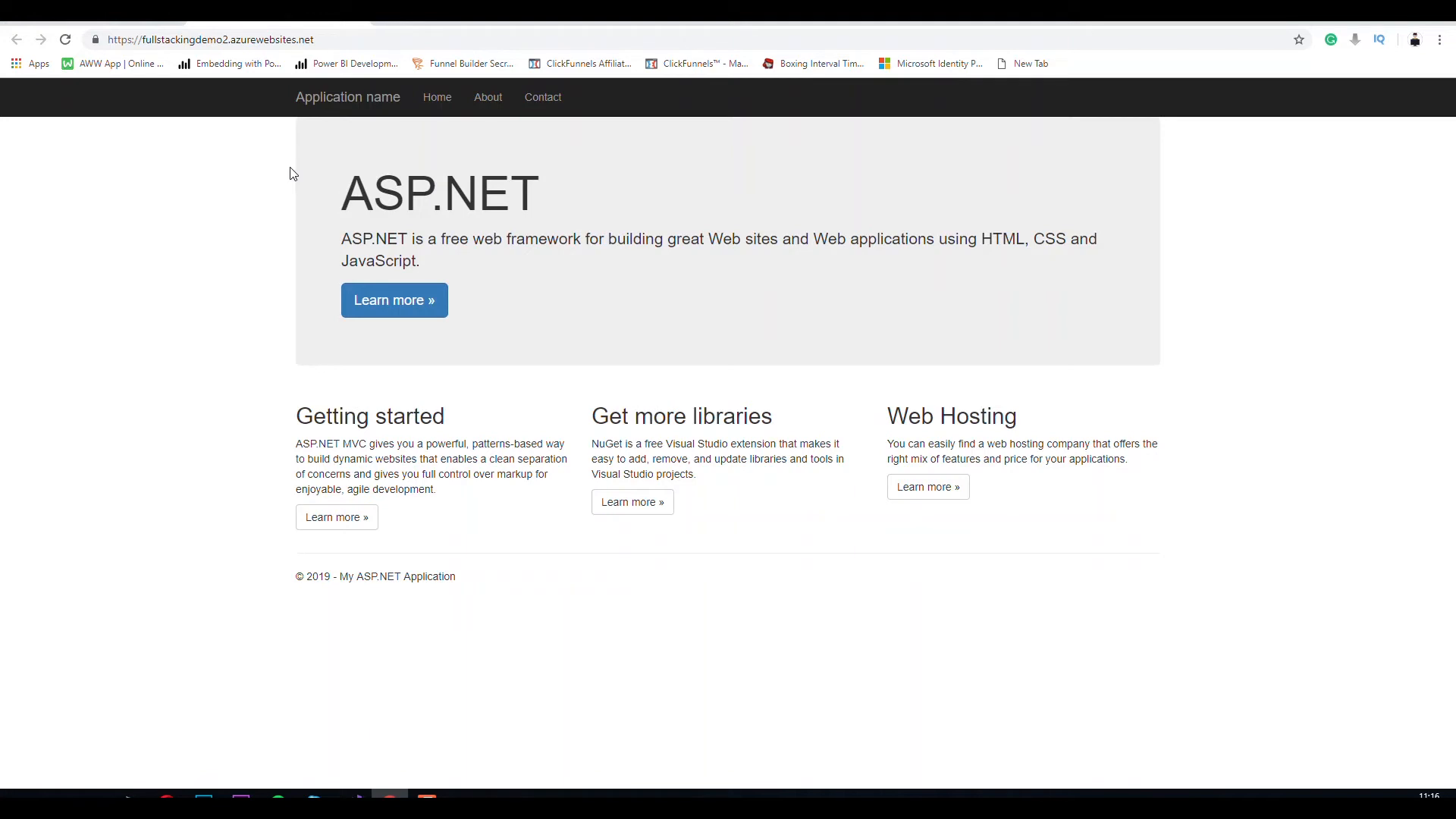
click(488, 97)
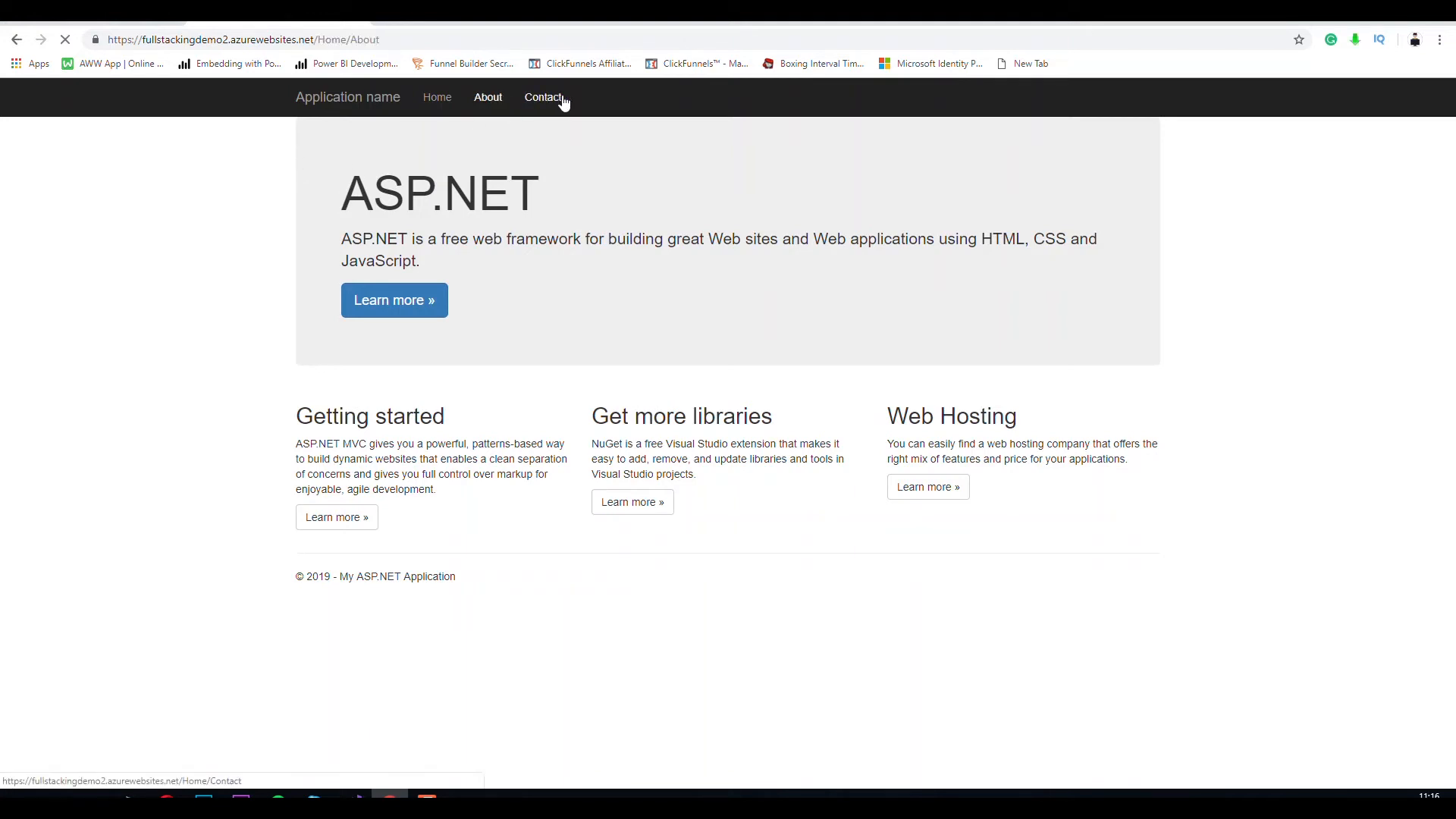
click(557, 102)
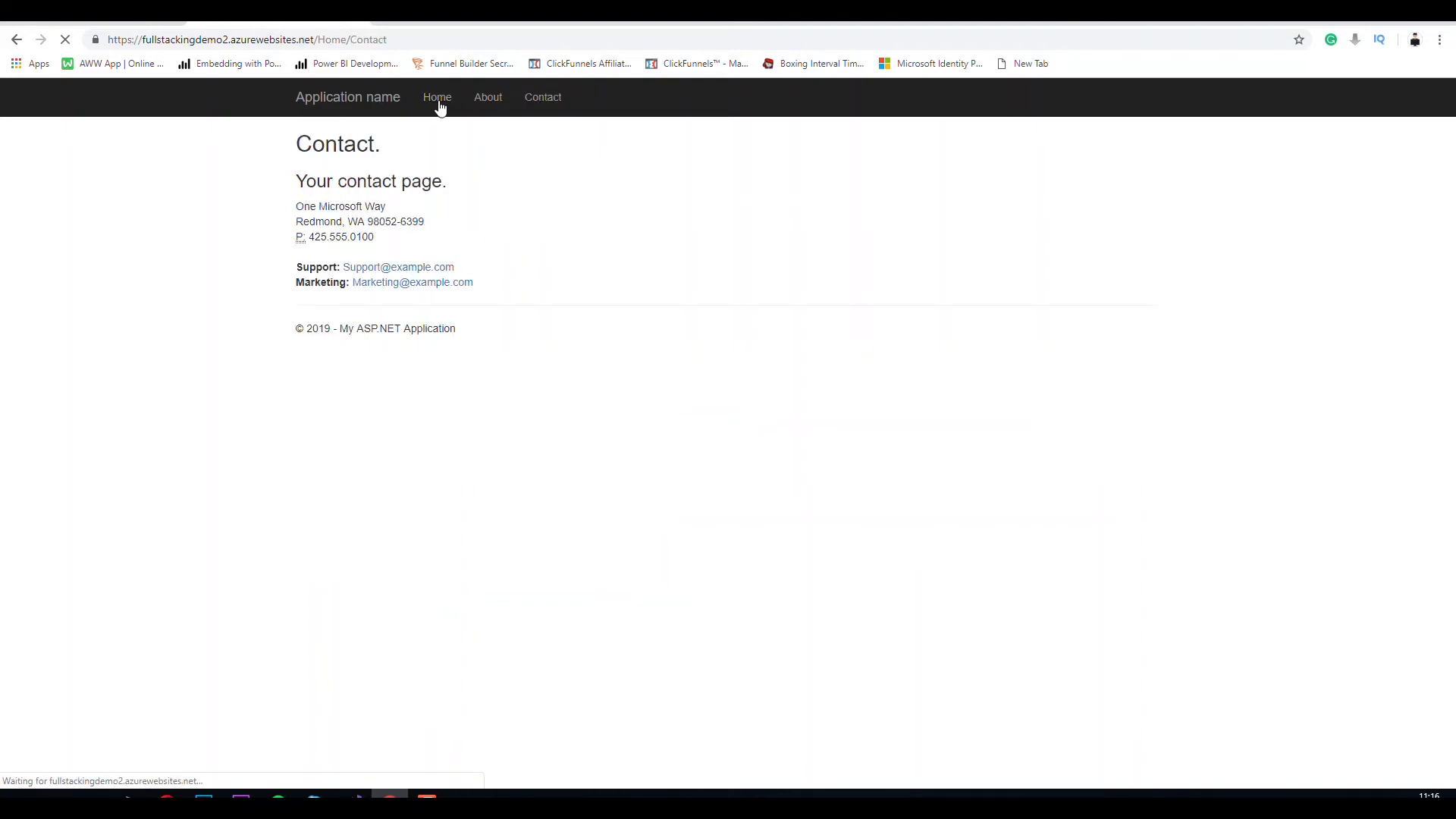